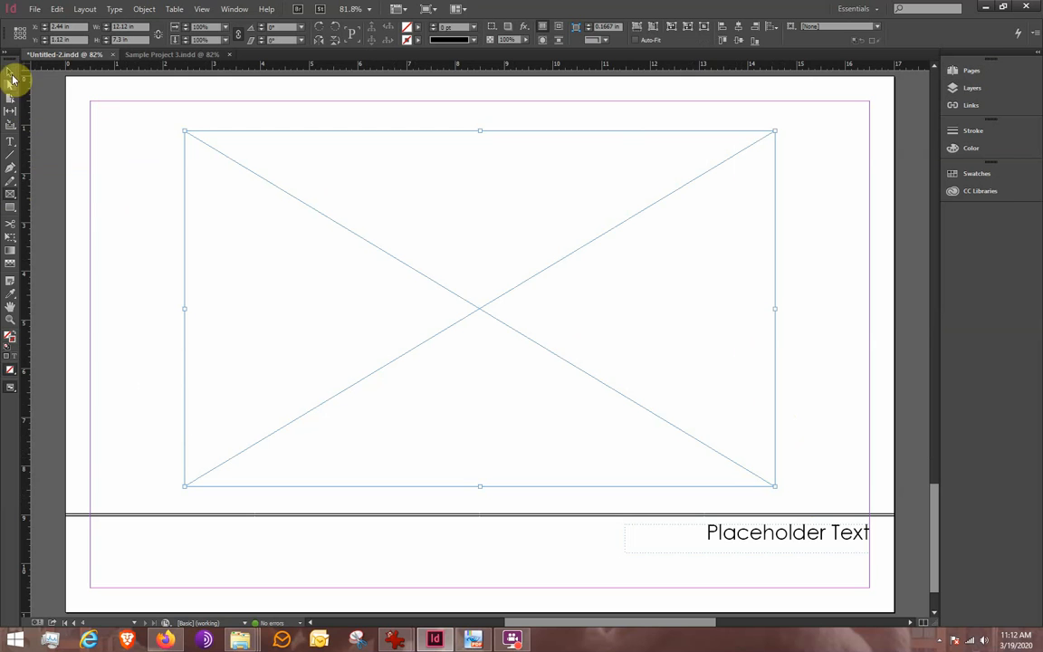
- Nudge the empty picture frame up to Y 1.04 in and place VancouverMasterBedroom.tif from the 2 pt Perspectives folder in it
click(9, 72)
mouse_move(501, 275)
mouse_down()
mouse_move(489, 274)
mouse_move(509, 274)
mouse_up()
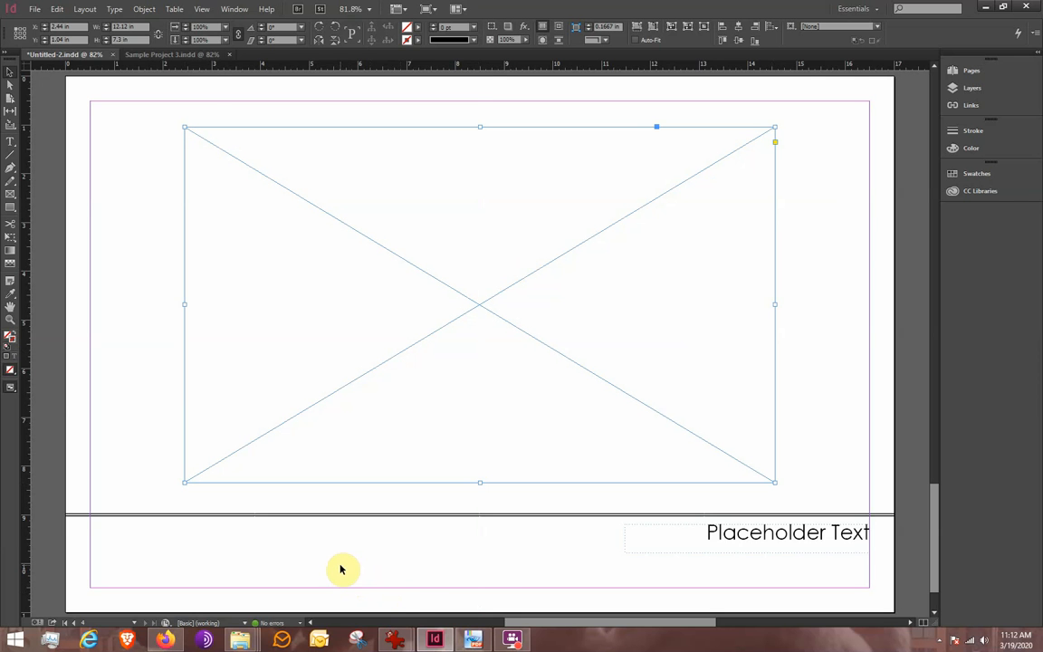
click(38, 9)
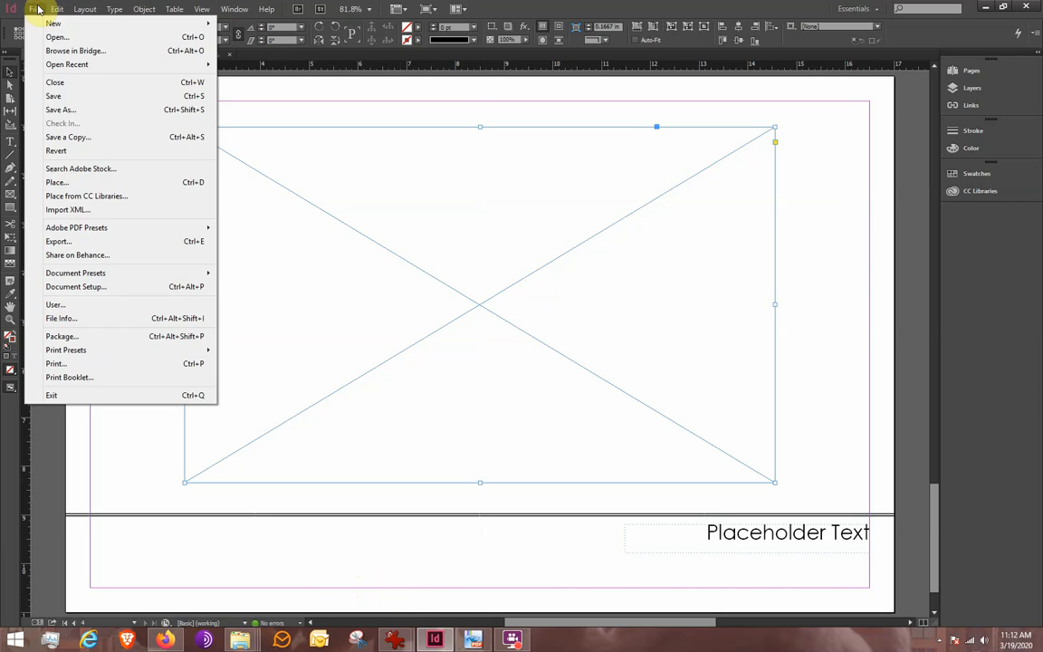
click(67, 185)
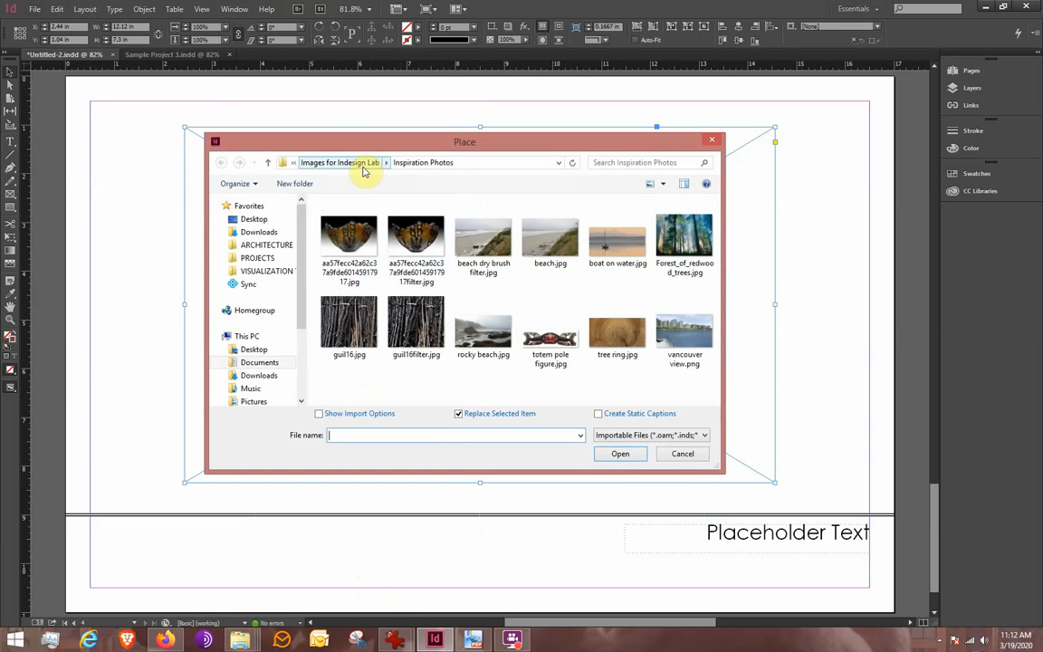
click(362, 166)
double_click(372, 220)
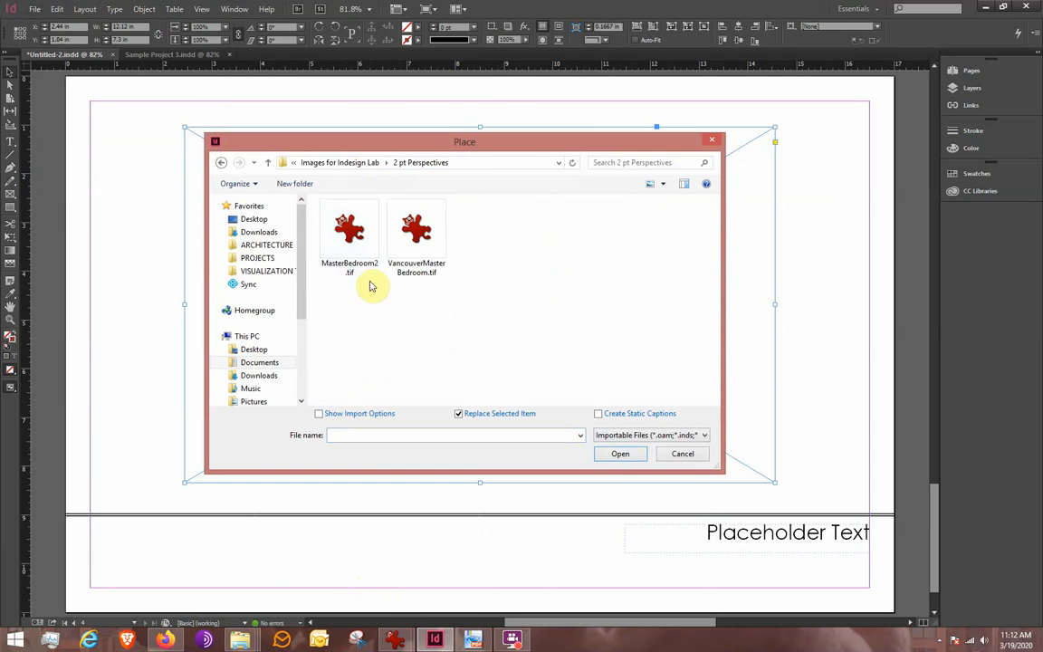
click(414, 237)
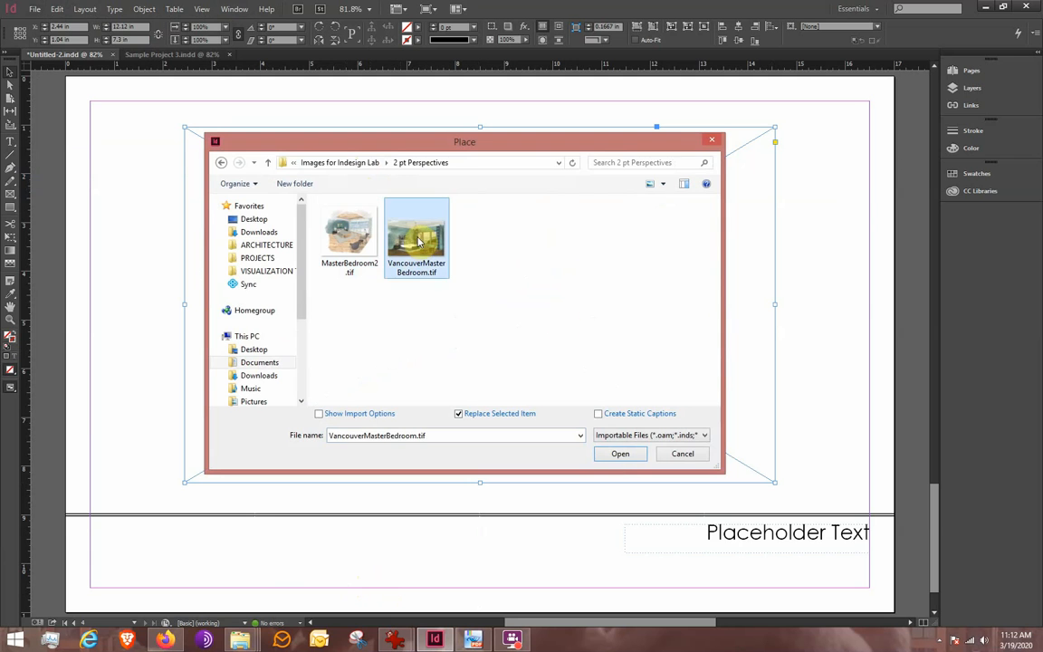
click(619, 453)
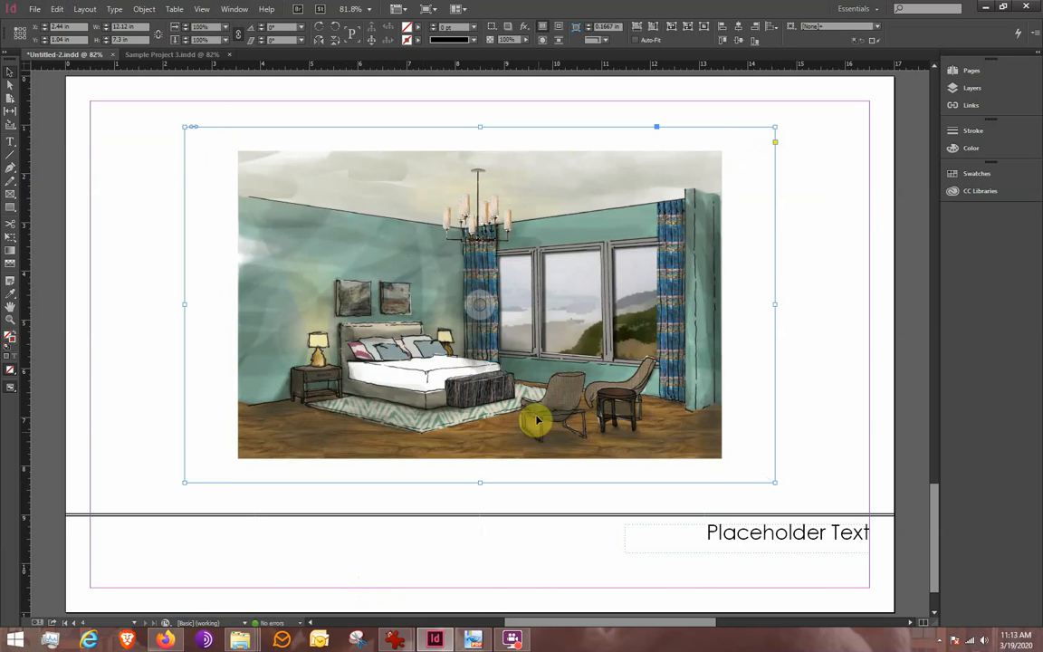
- Fit the placed bedroom image proportionally within its frame
right_click(524, 262)
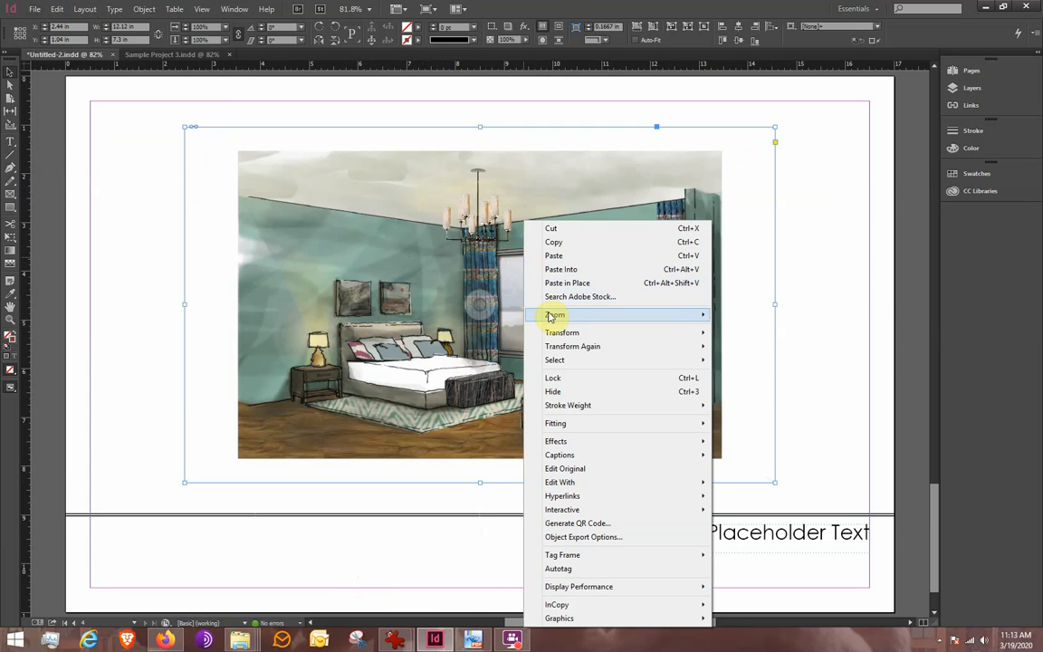
mouse_move(553, 316)
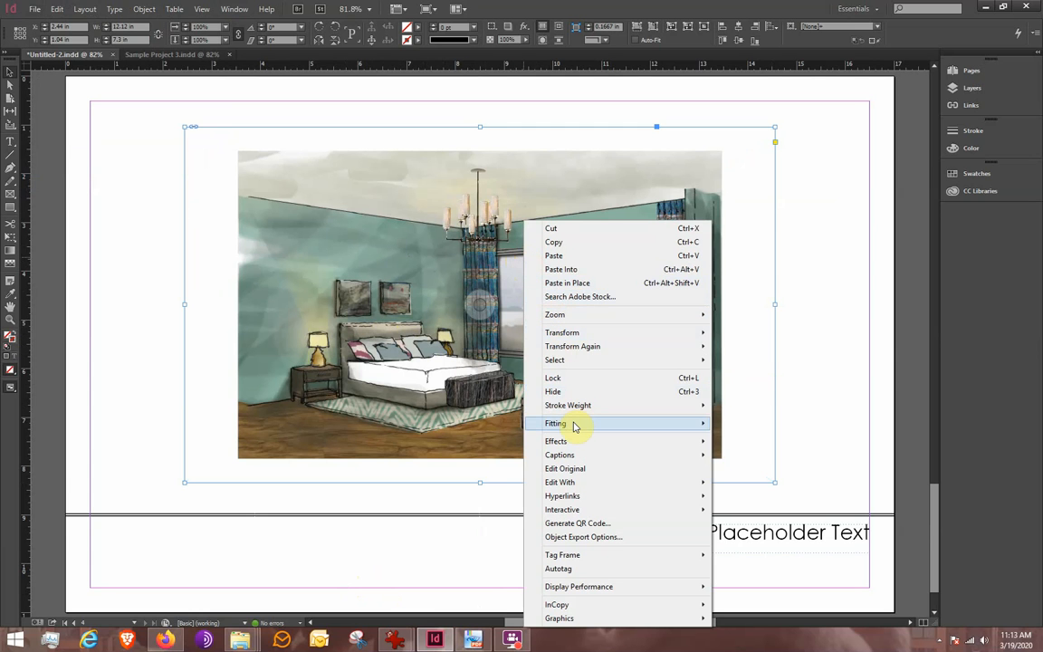
mouse_move(574, 426)
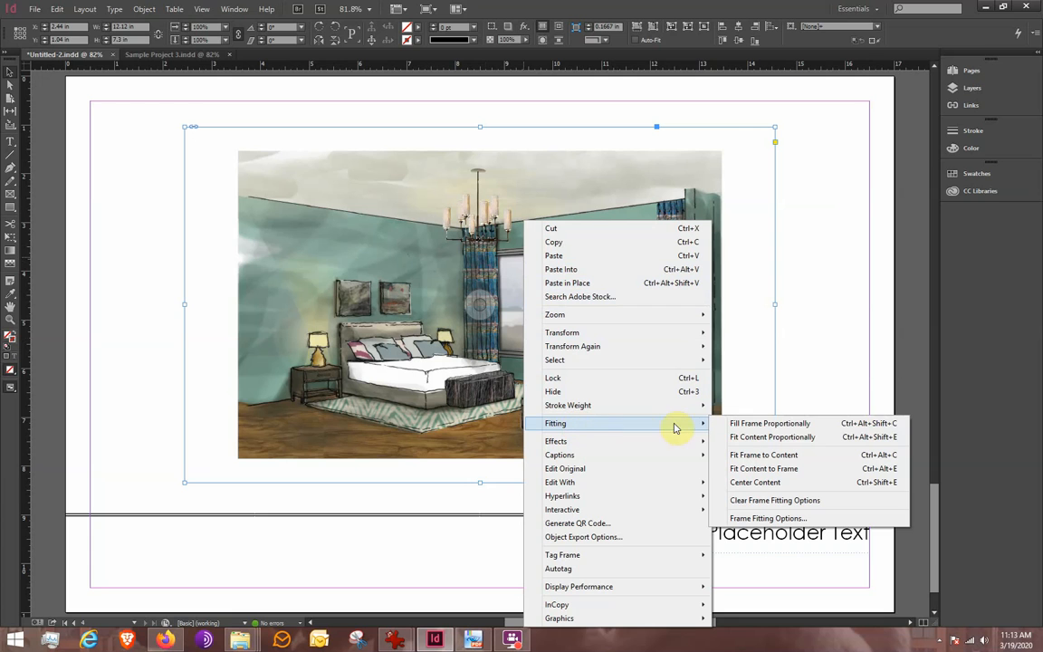
click(751, 437)
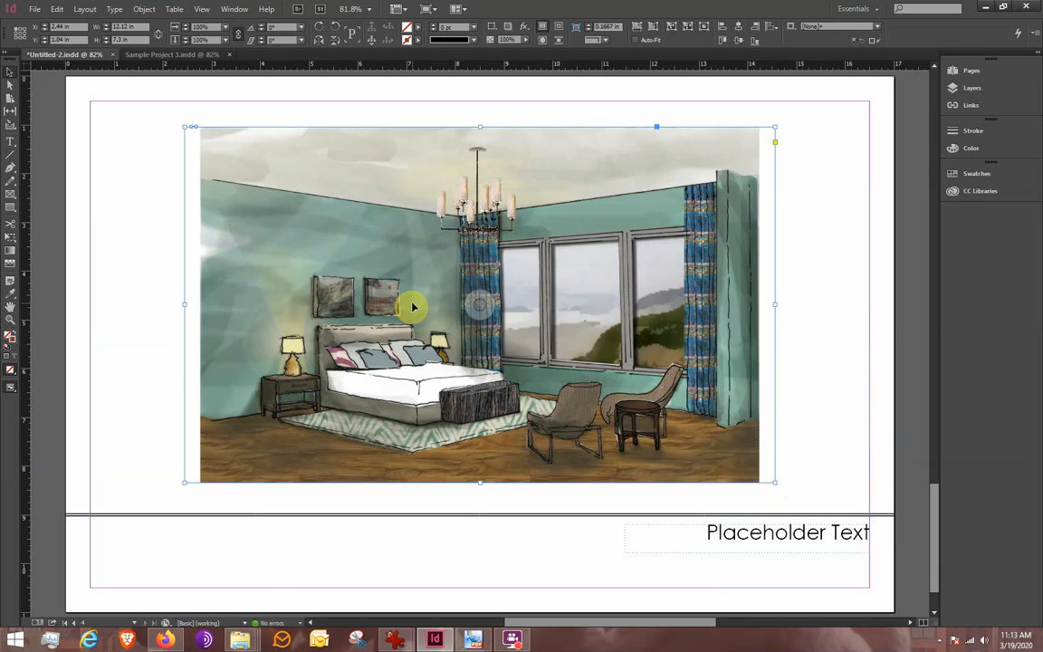
- Replace the page's placeholder title with "Bedroom View"
double_click(772, 533)
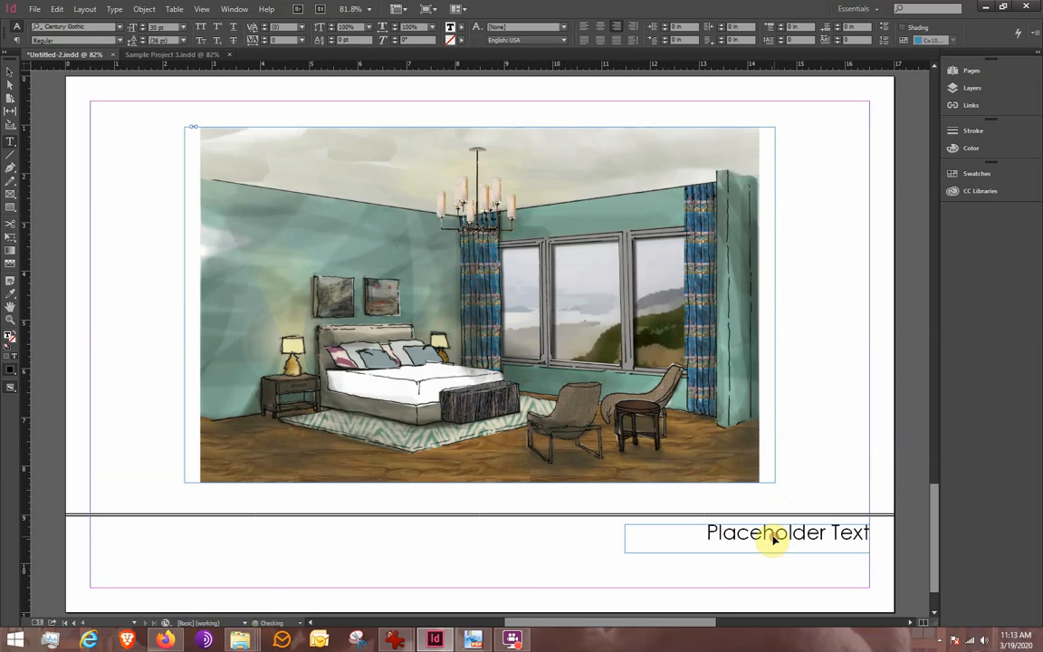
double_click(736, 534)
drag(736, 534, 847, 532)
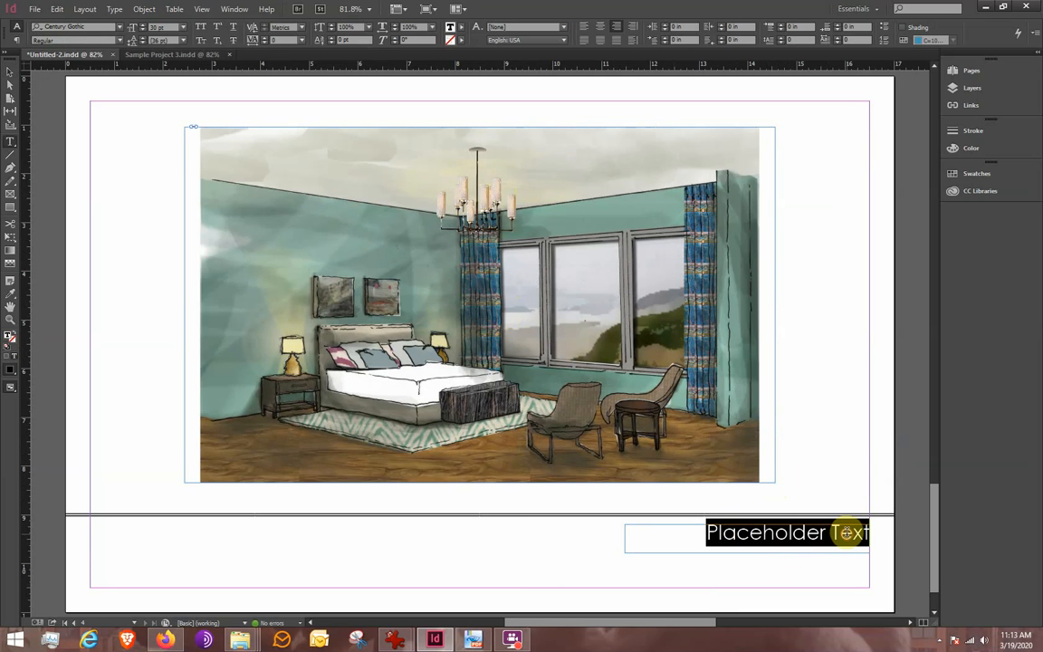
text(Bed)
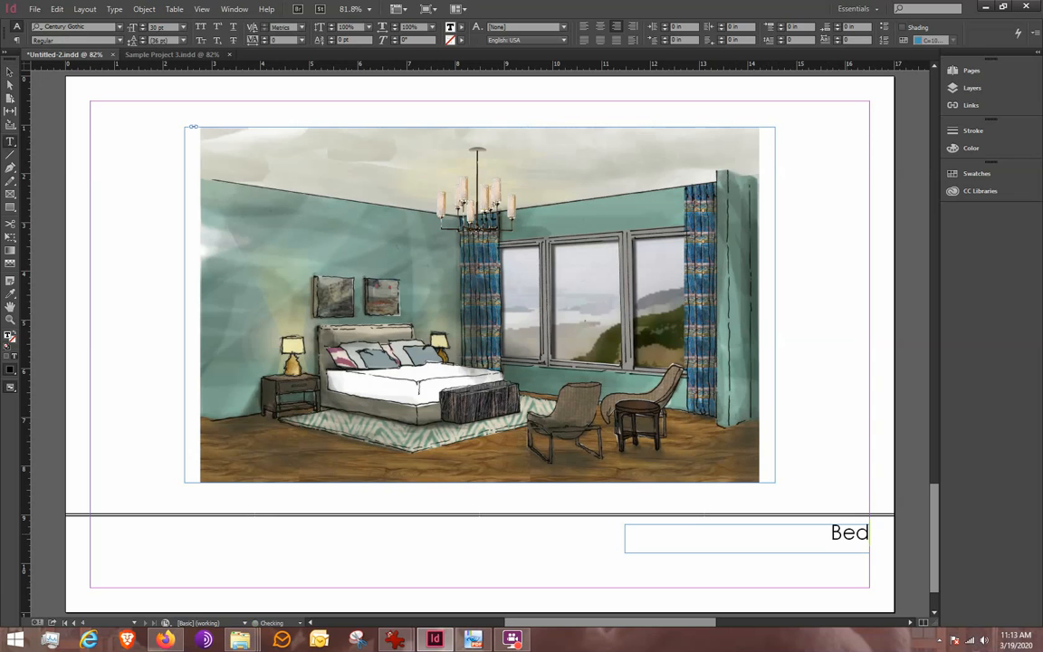
text(room View)
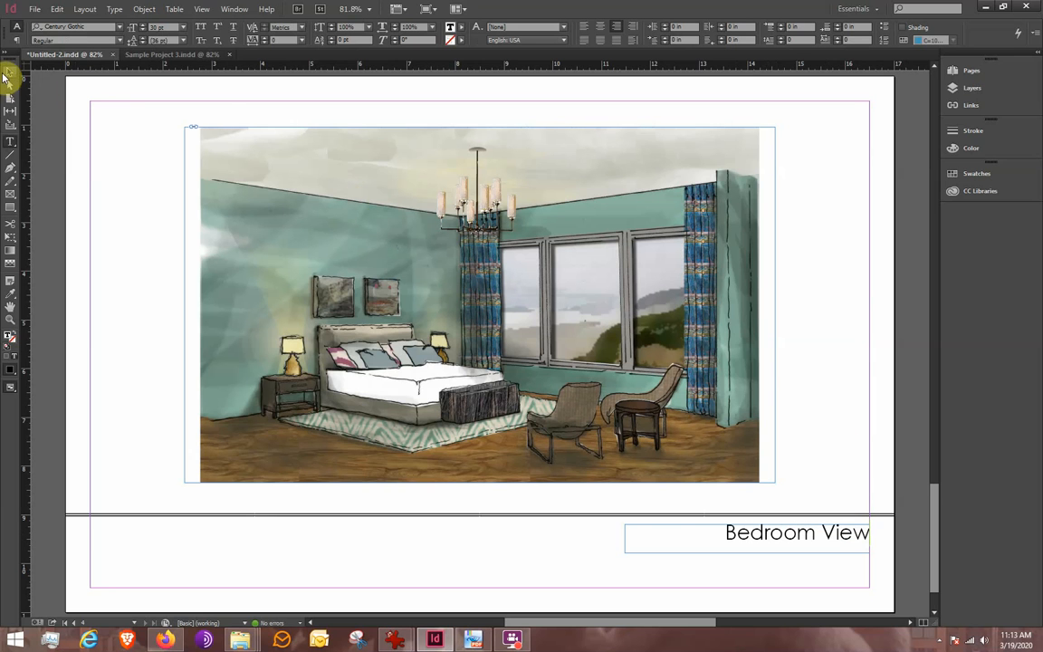
click(14, 73)
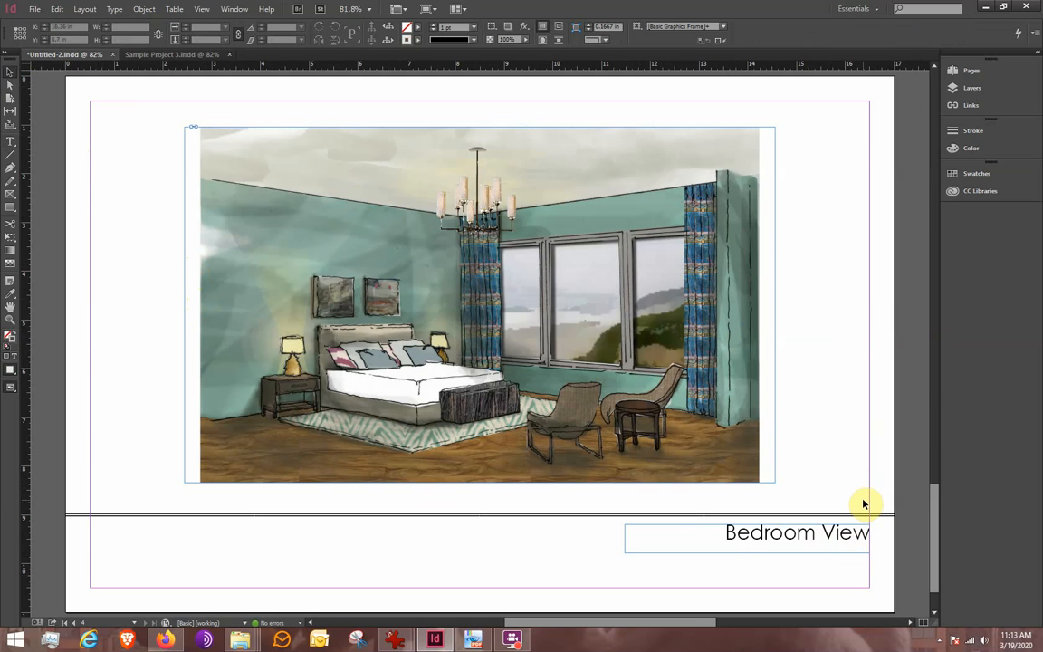
- Review the document's page order by viewing the Inspiration, Furniture & Finishes and Bedroom View pages
click(971, 71)
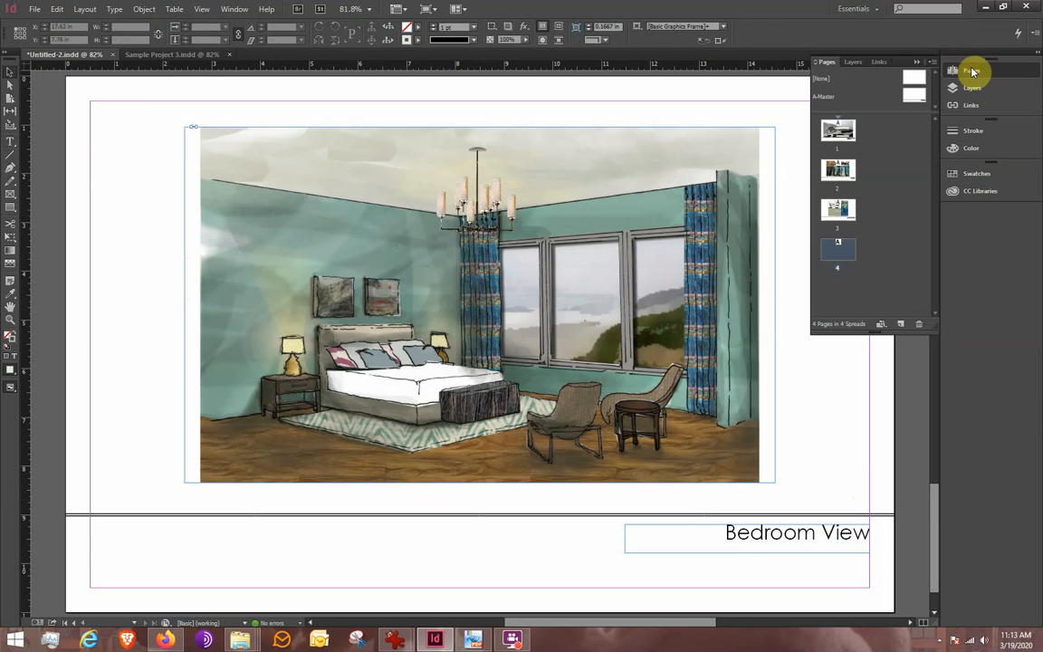
click(912, 293)
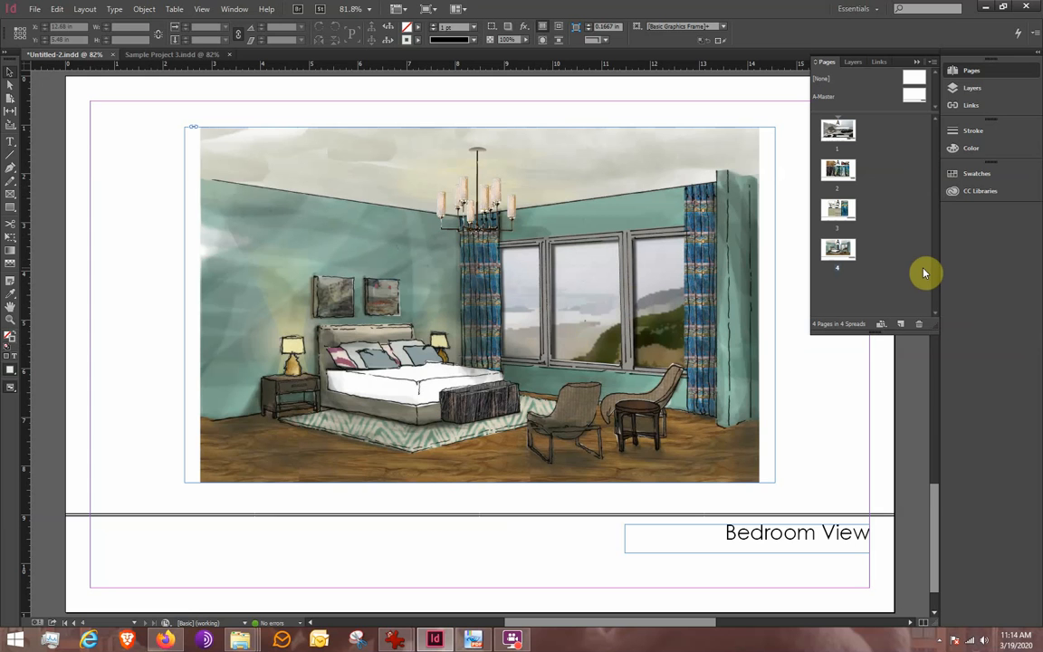
double_click(840, 176)
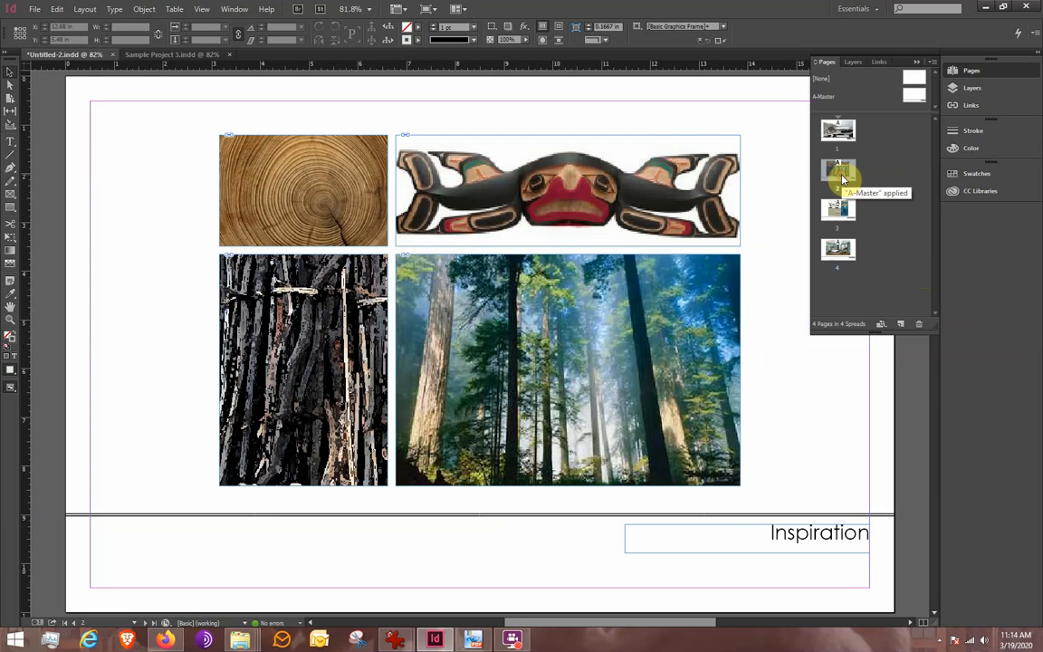
click(837, 215)
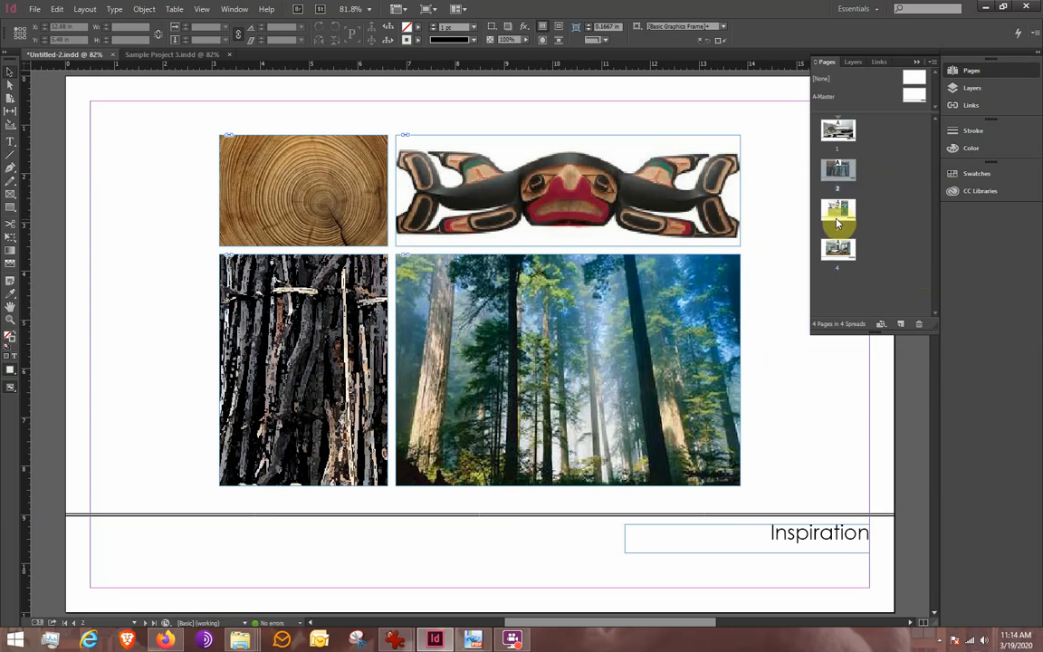
click(837, 216)
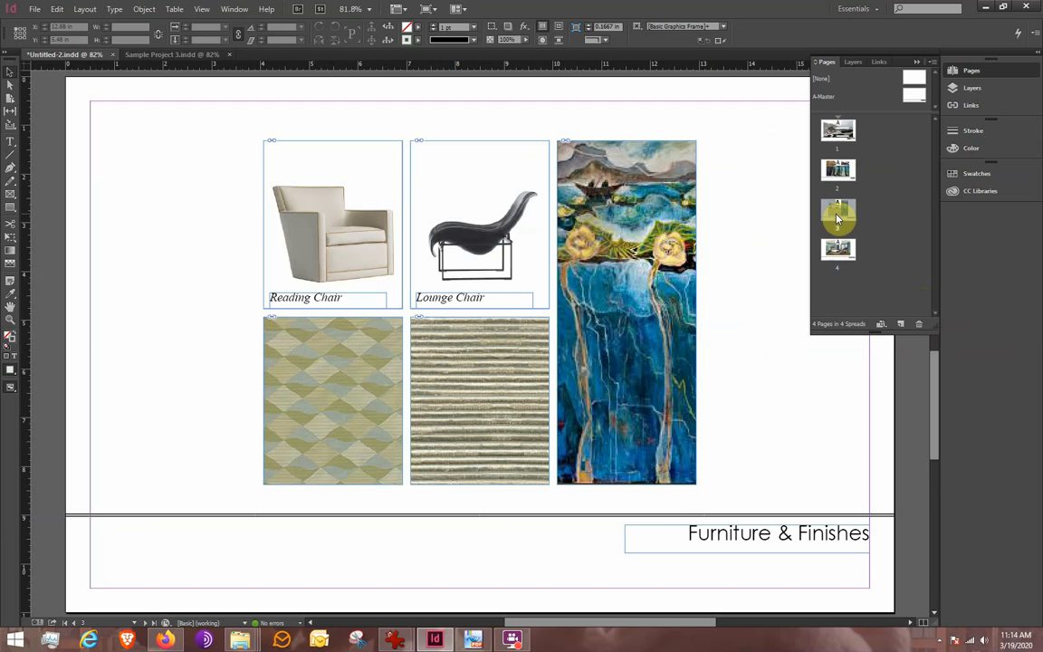
click(841, 251)
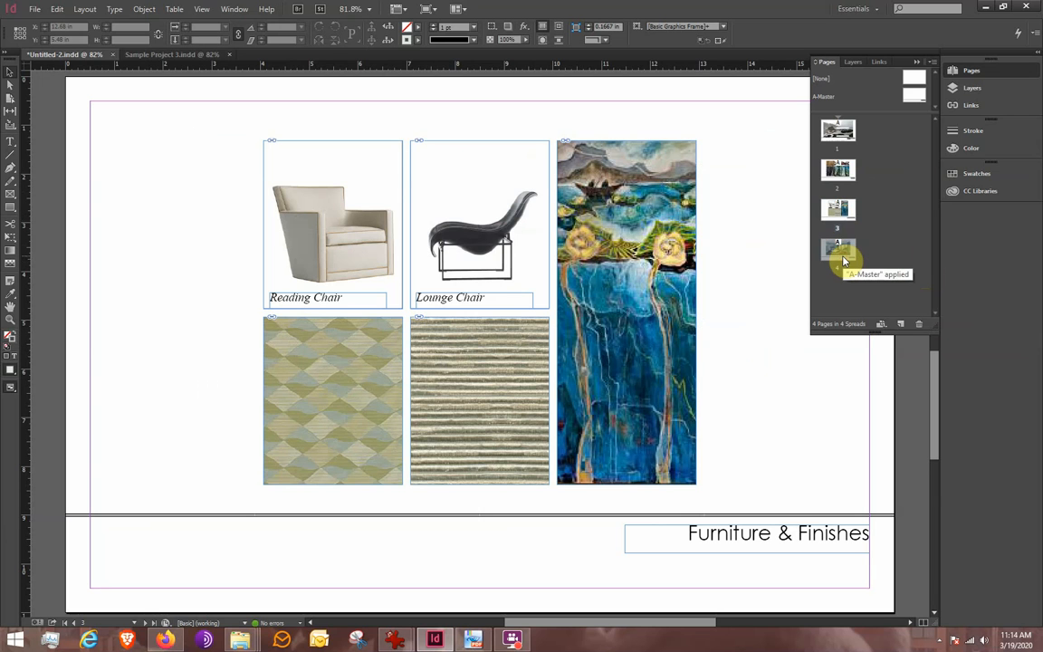
click(840, 218)
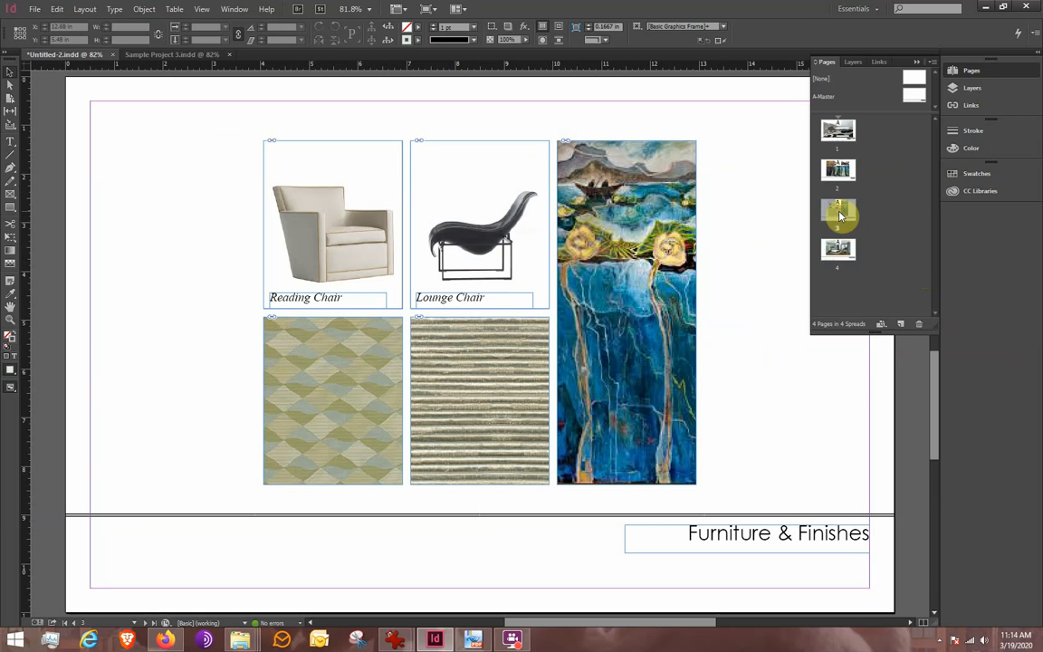
double_click(837, 258)
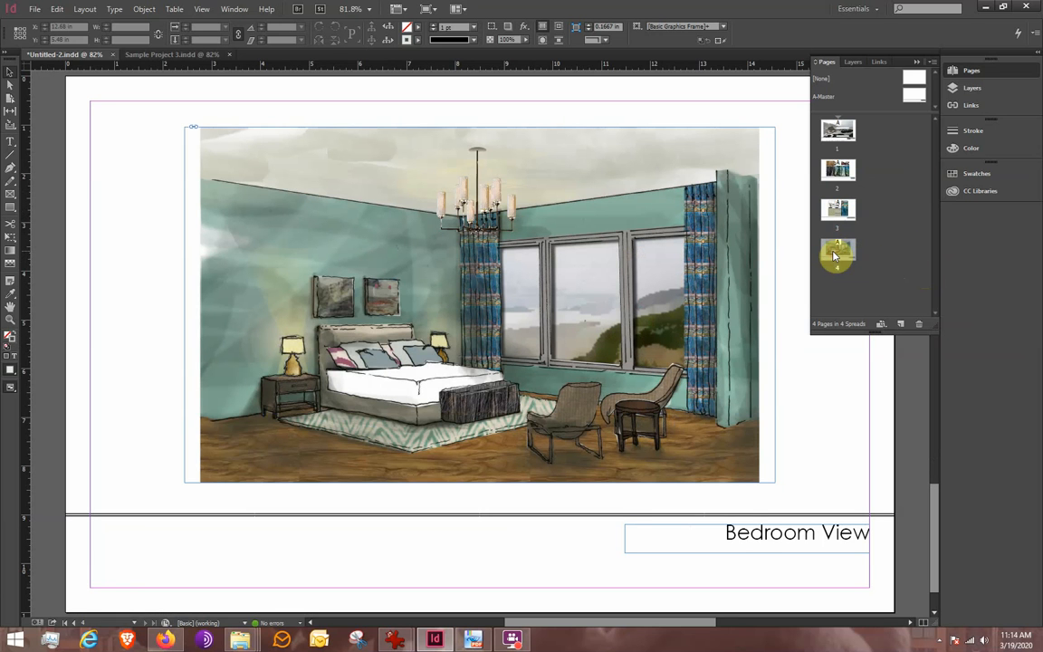
- Move the Bedroom View page ahead of the Furniture & Finishes page and display it
drag(832, 256, 854, 194)
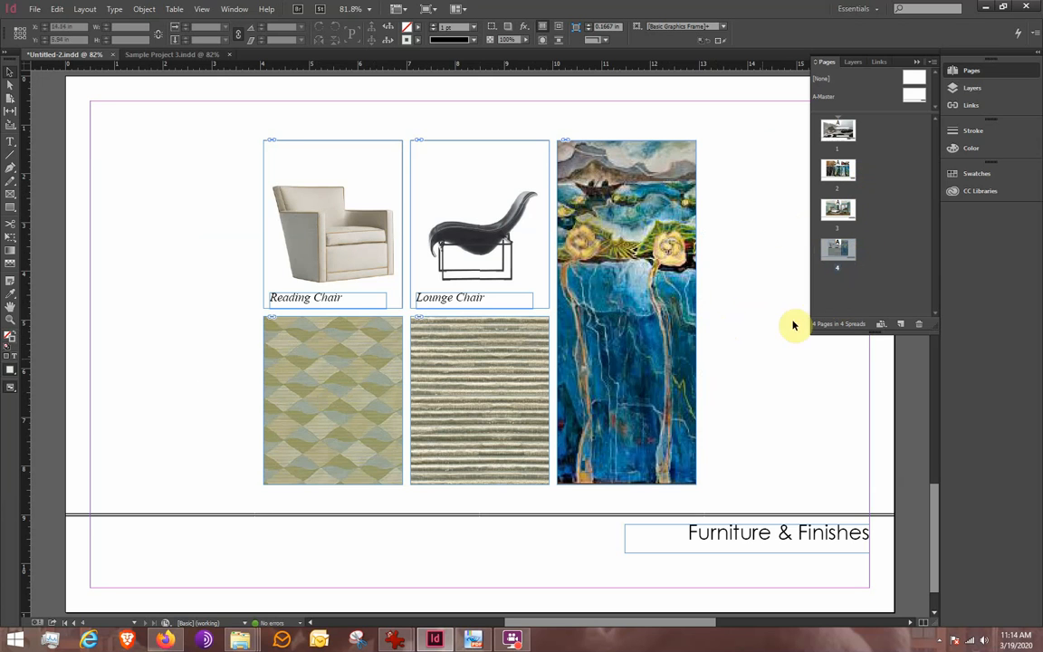
click(829, 213)
double_click(829, 214)
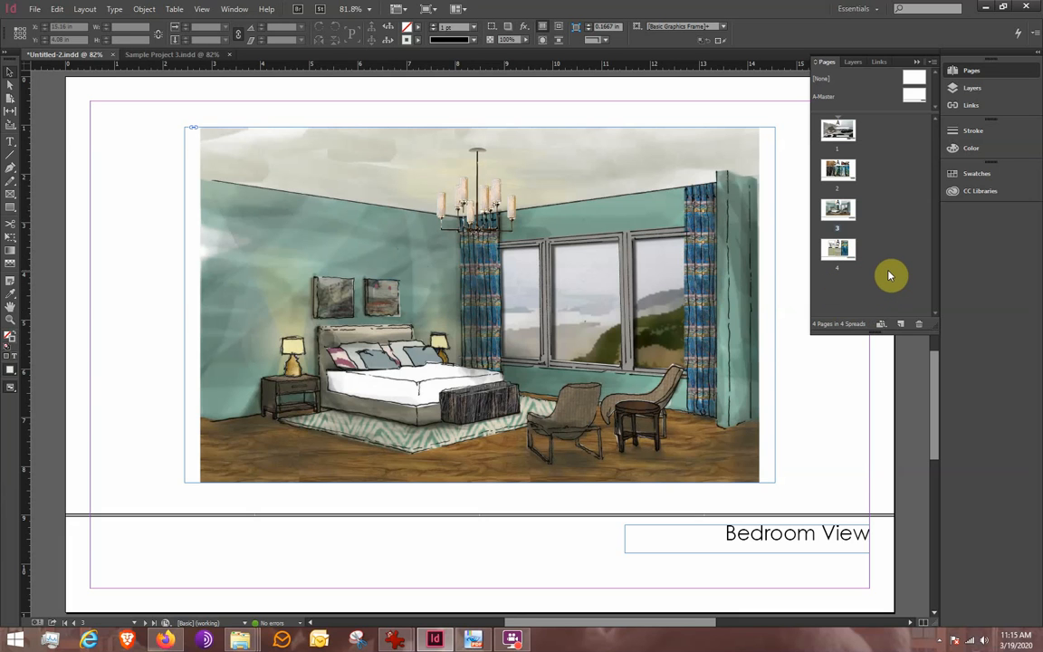
- Add a new page after the Bedroom View page and move it to the end of the document
click(899, 328)
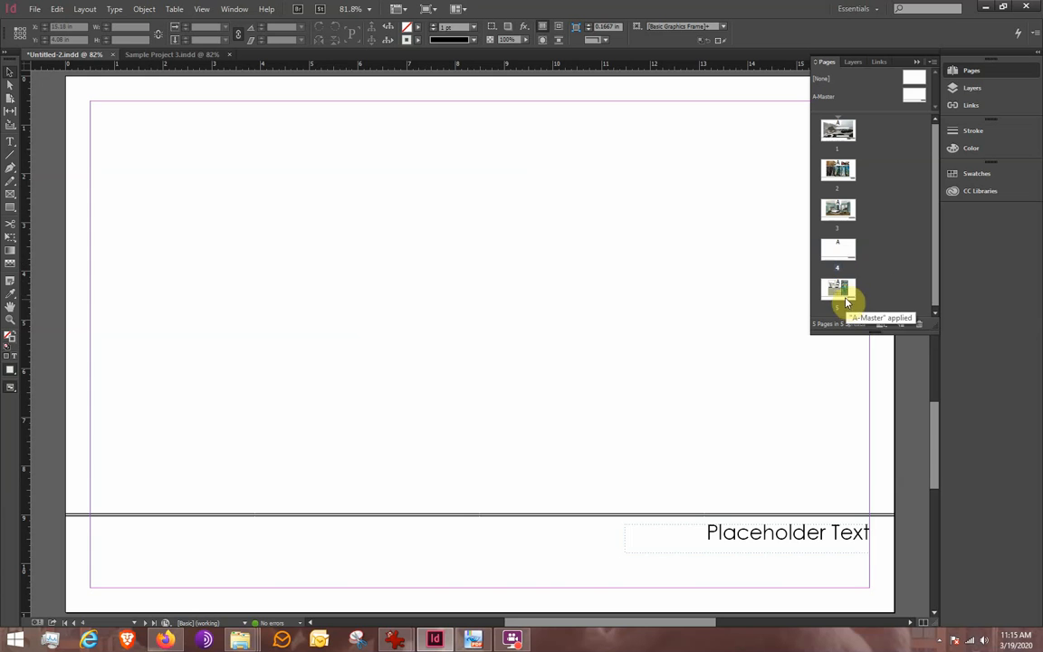
drag(843, 248, 863, 294)
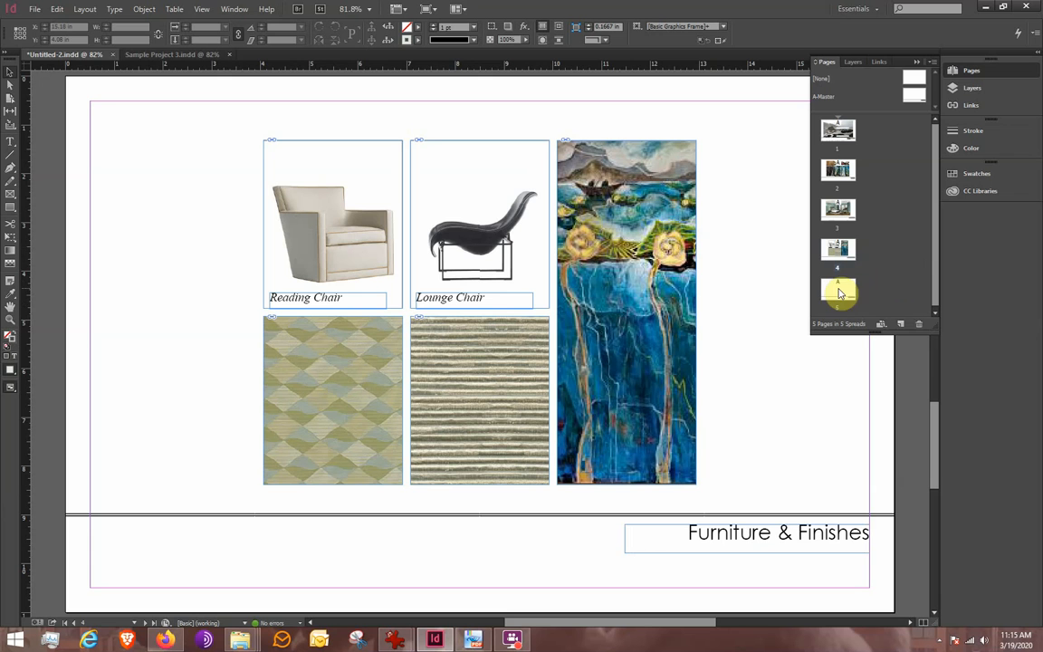
click(841, 293)
- Copy the bedroom image frame from page 3 and paste it in place on the blank page 5
click(842, 213)
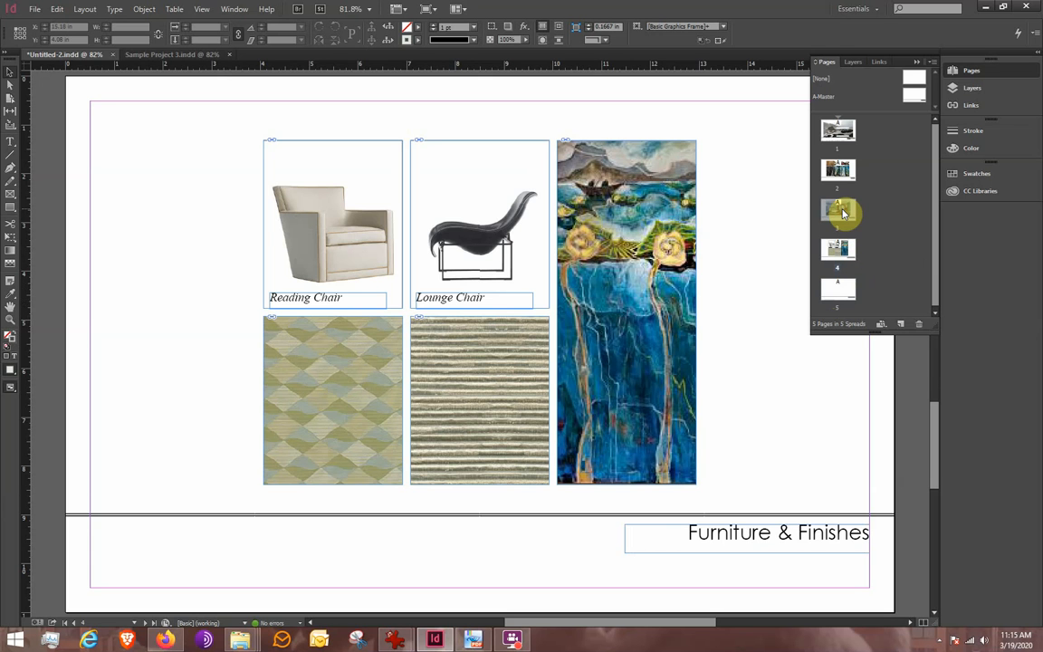
double_click(842, 213)
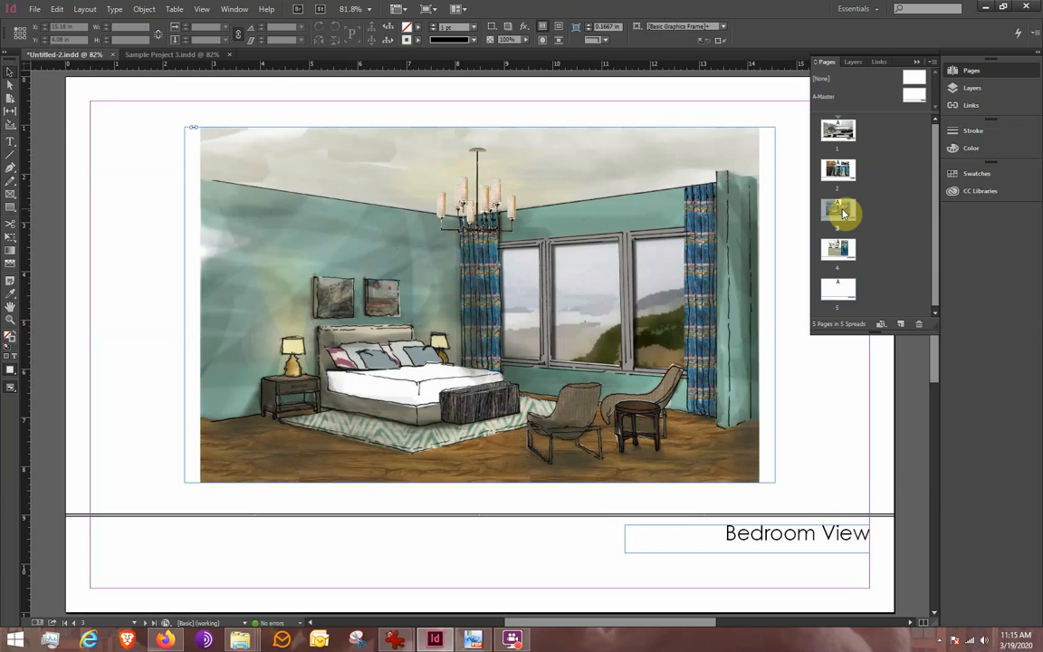
click(641, 267)
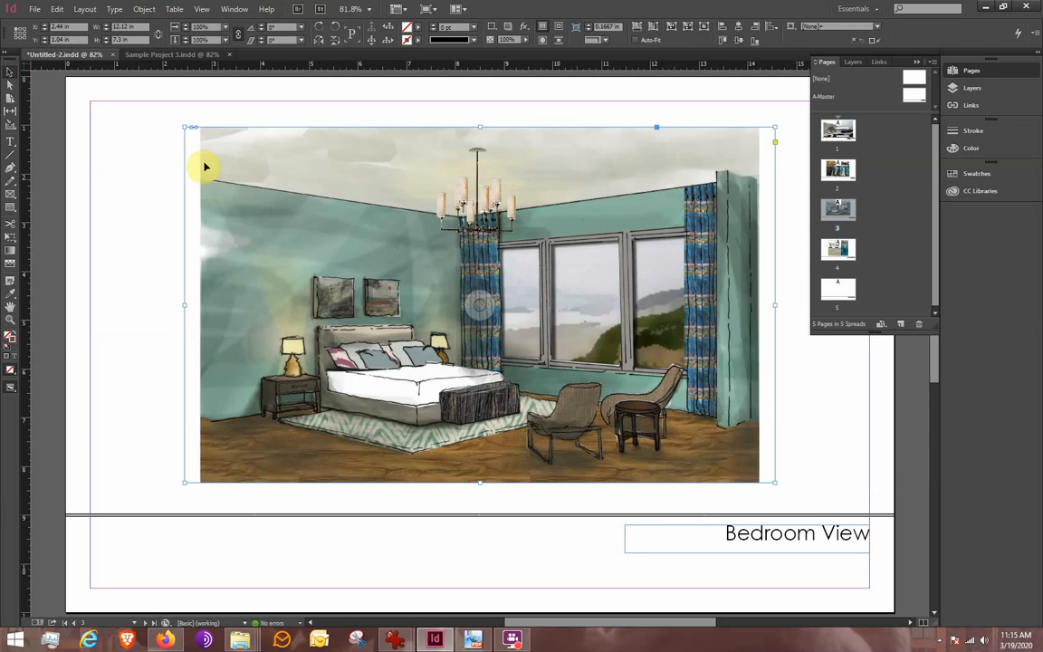
right_click(282, 197)
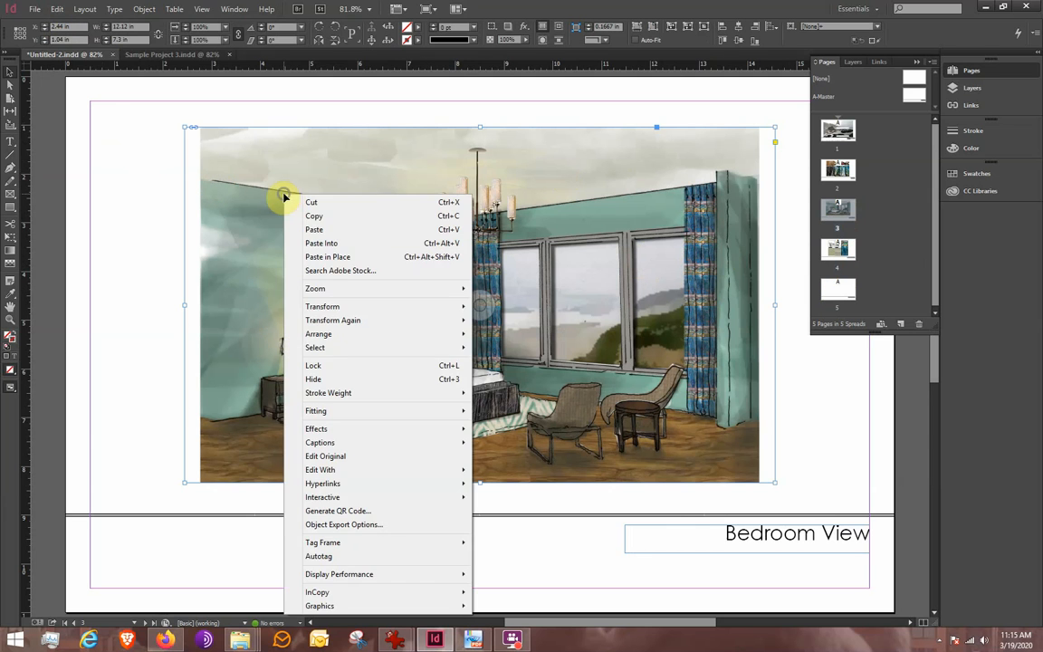
click(325, 218)
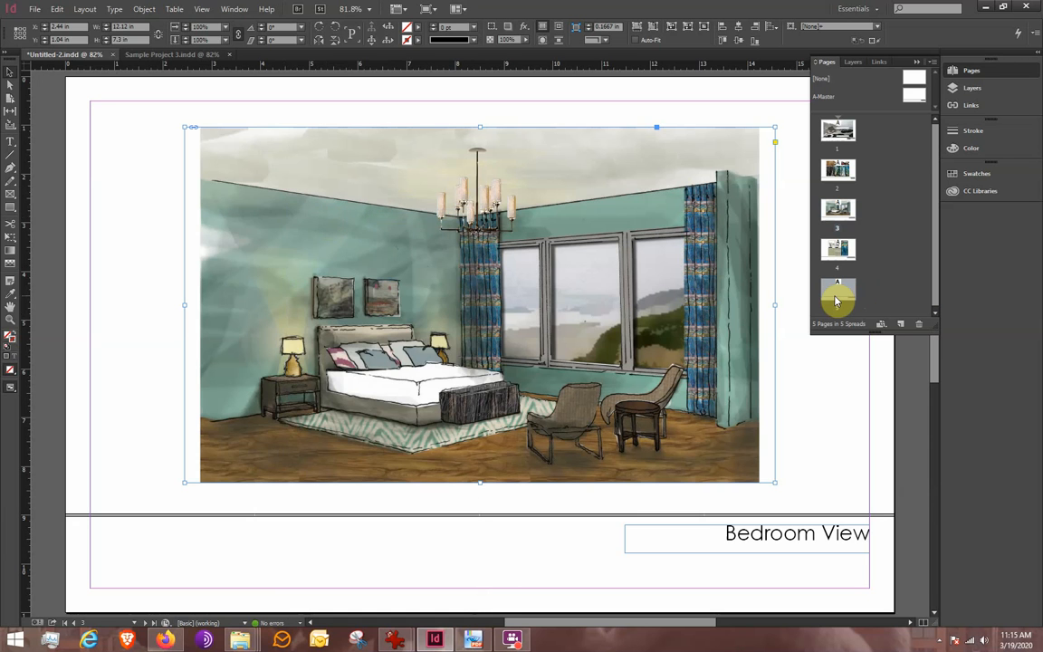
double_click(836, 299)
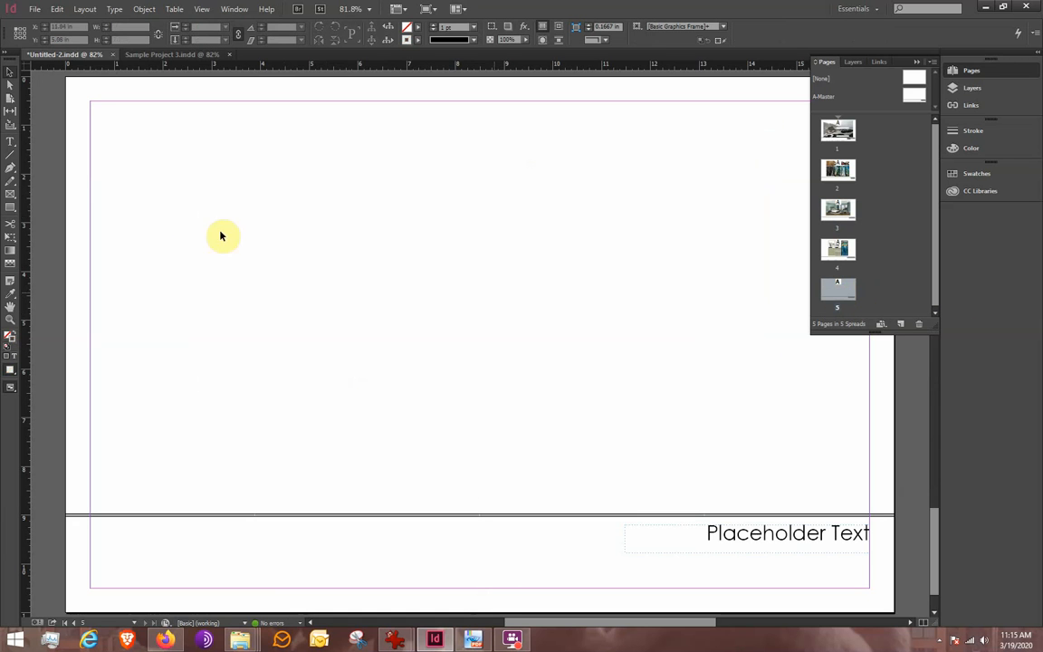
click(54, 11)
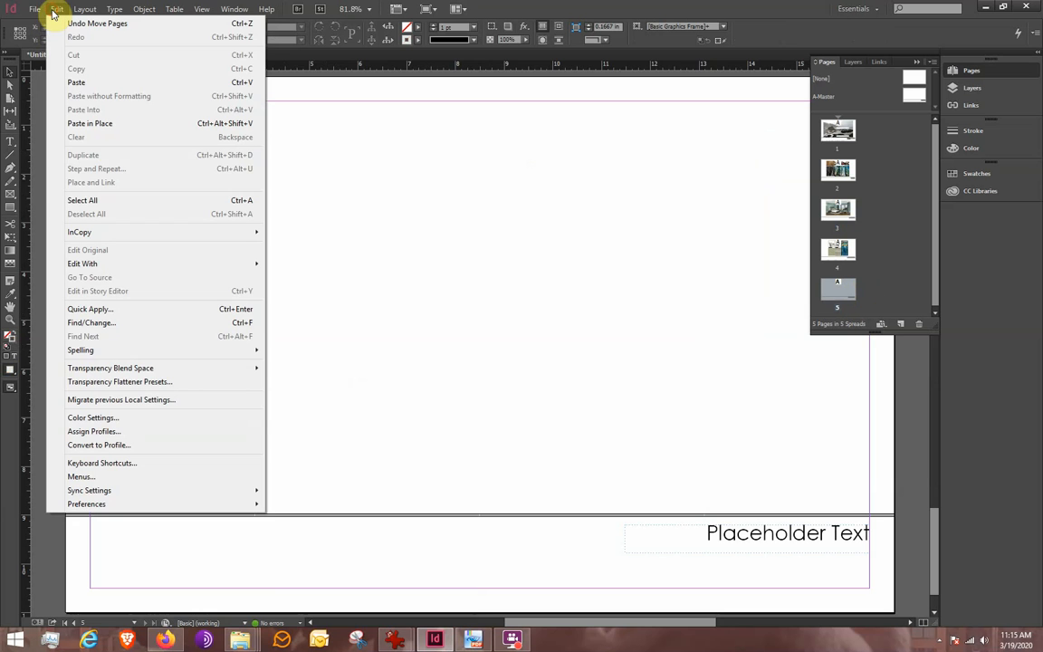
click(84, 123)
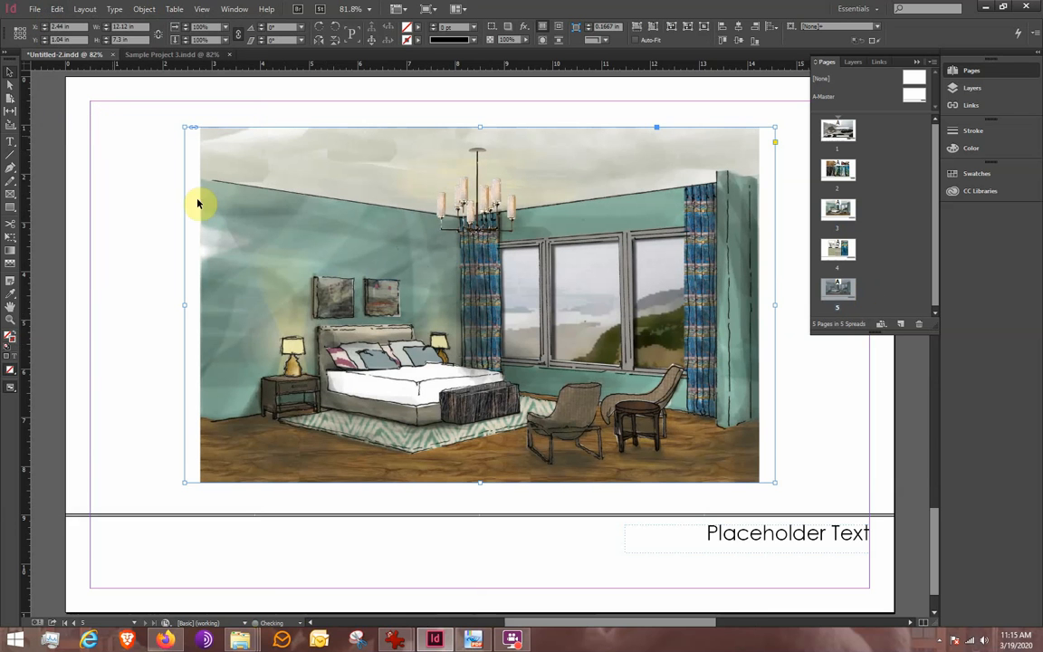
- Compare the bedroom image's position on page 3 with the pasted copy on page 5
click(838, 473)
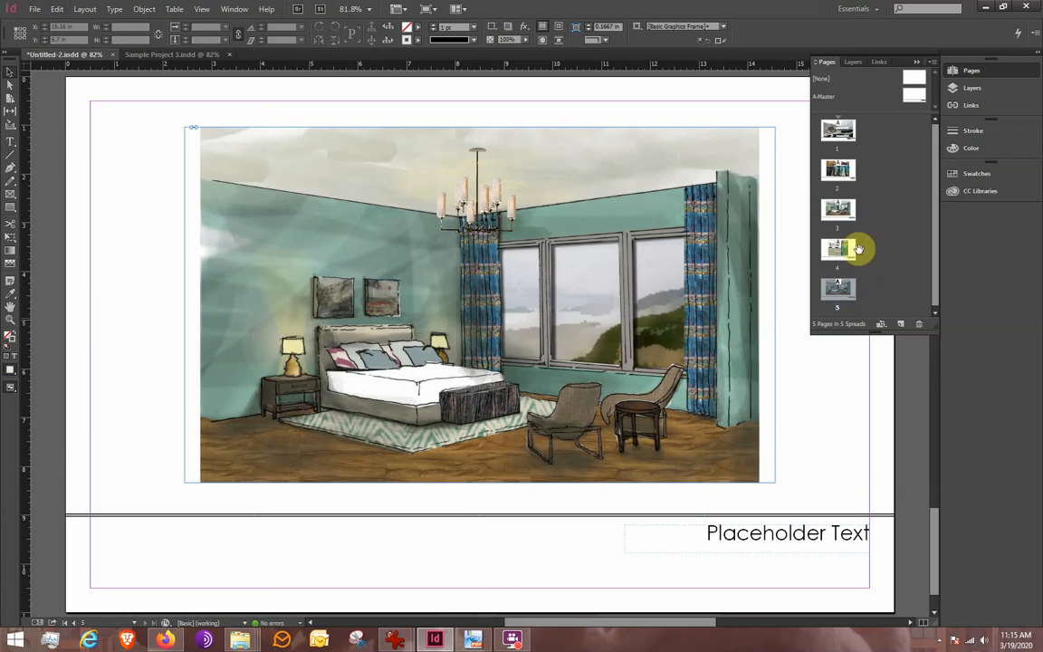
double_click(847, 212)
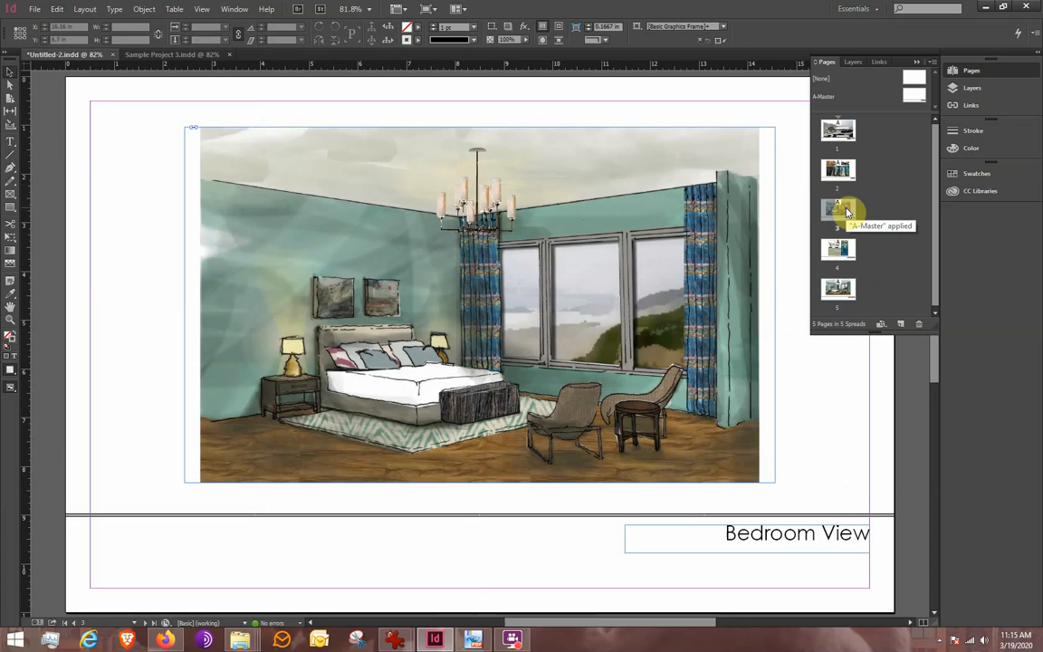
double_click(840, 300)
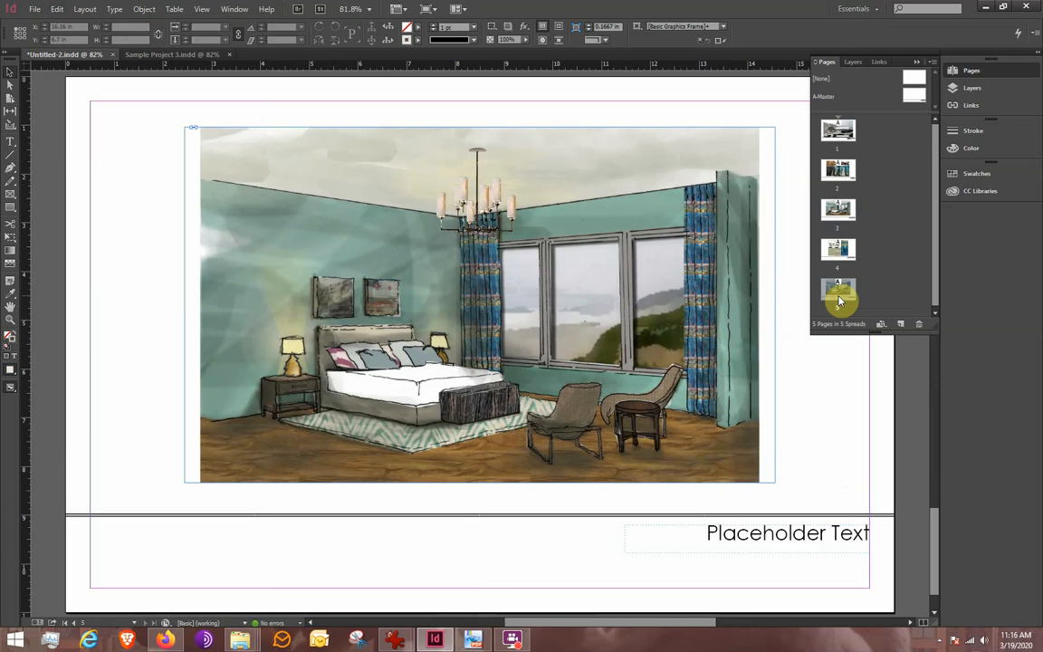
- Set the opacity of the bedroom image on page 5 to 63% with the Transparency effect
click(574, 403)
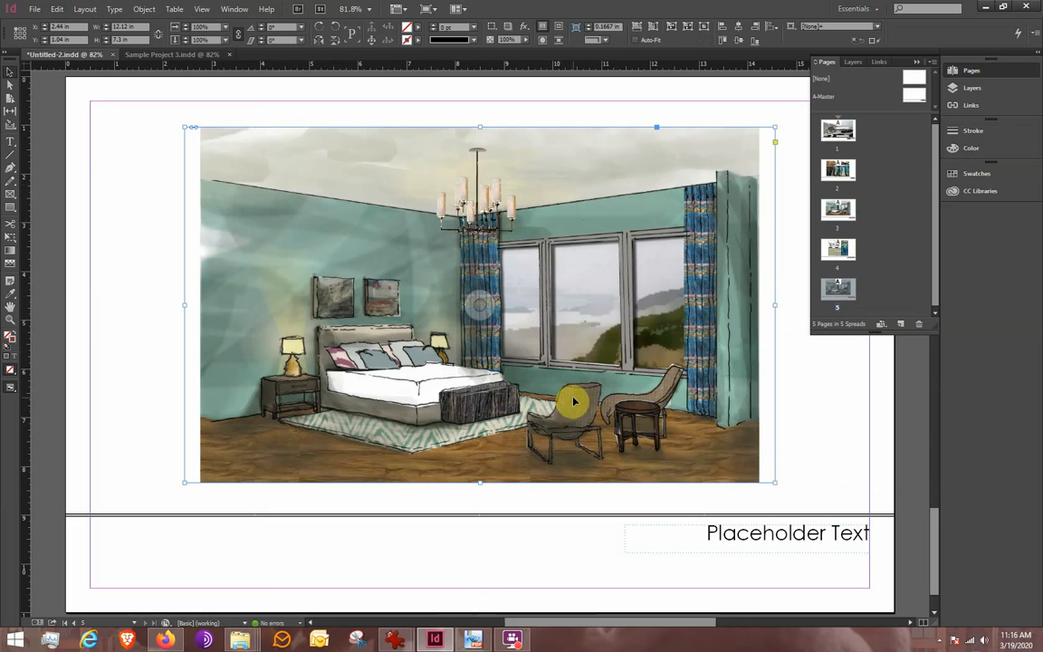
double_click(574, 401)
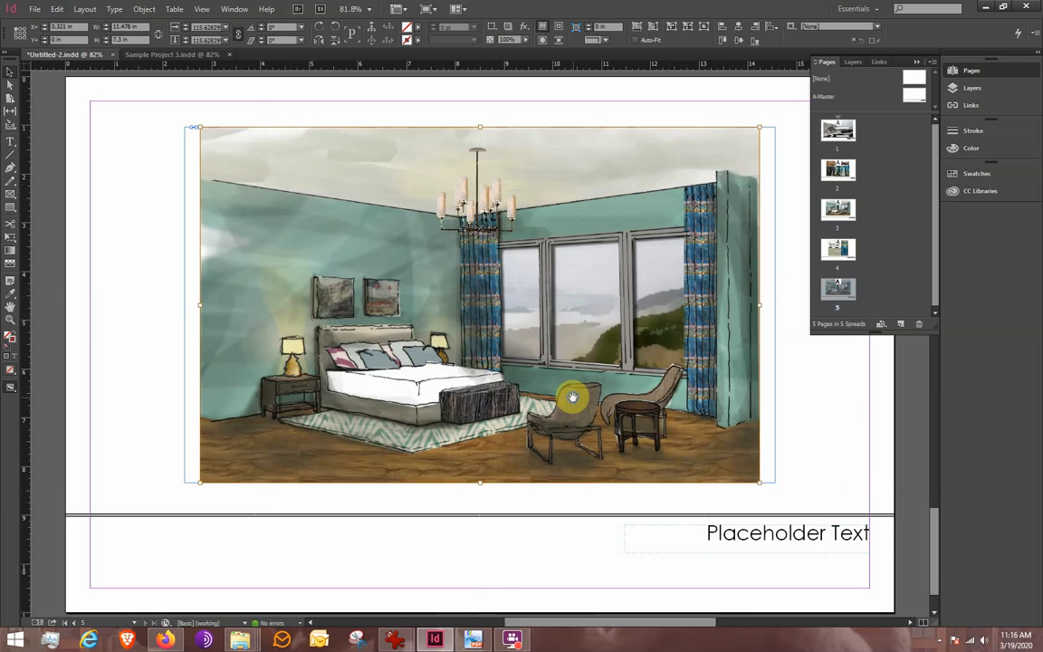
right_click(574, 402)
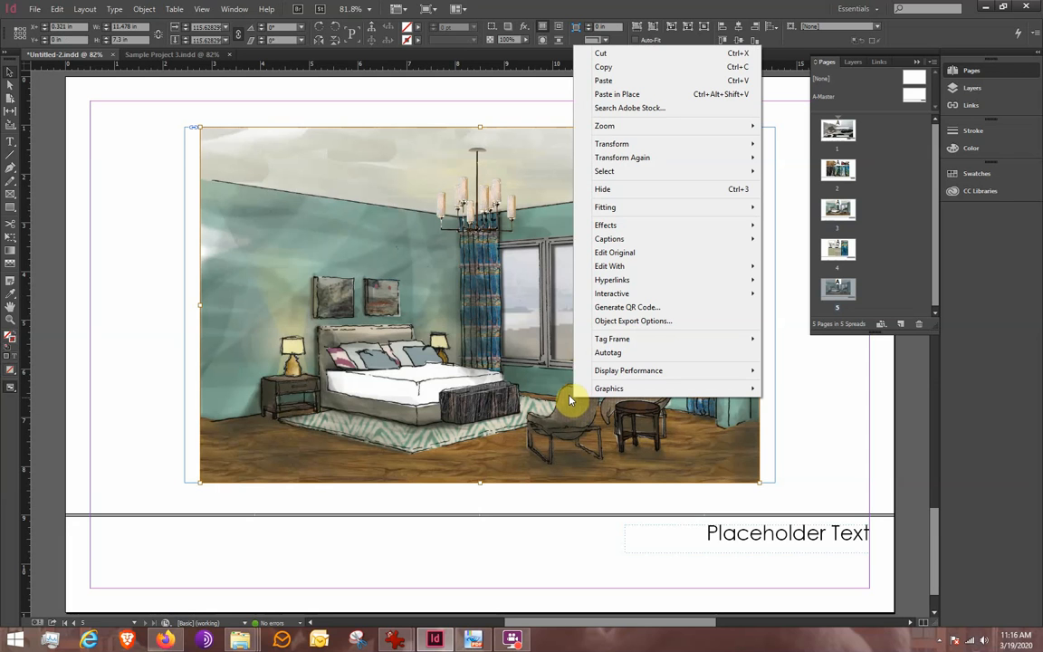
mouse_move(652, 163)
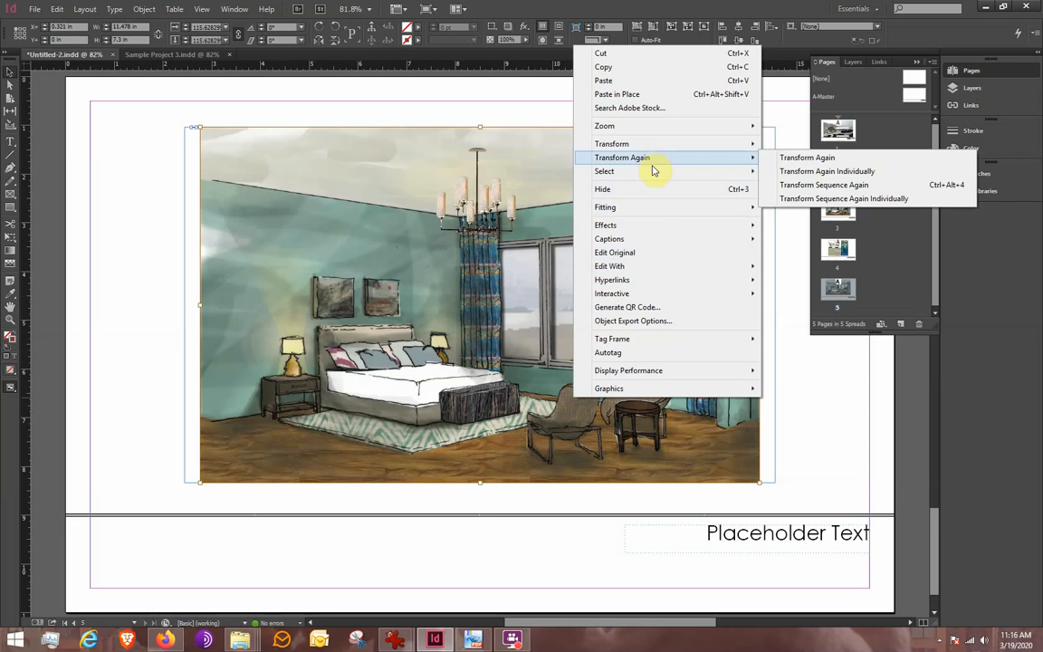
mouse_move(648, 230)
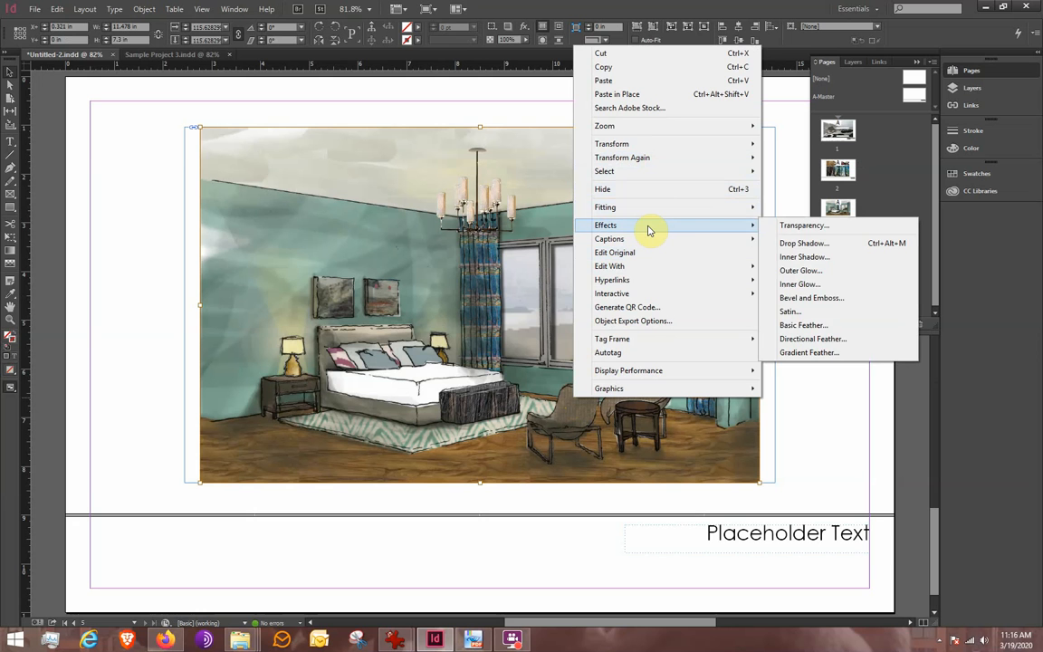
click(804, 232)
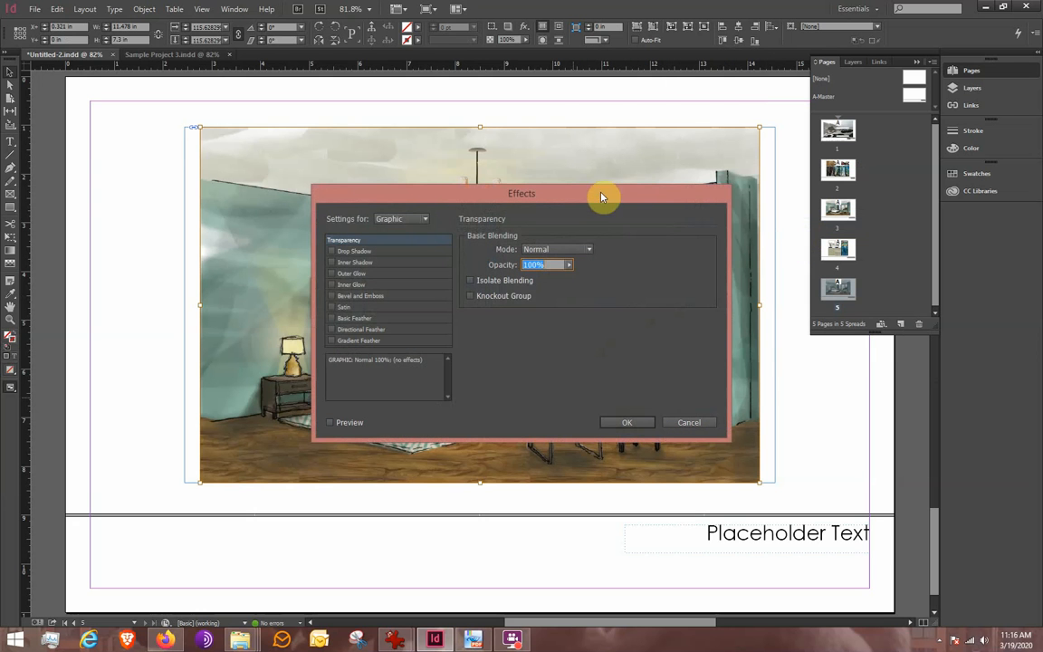
click(600, 193)
drag(600, 195, 961, 317)
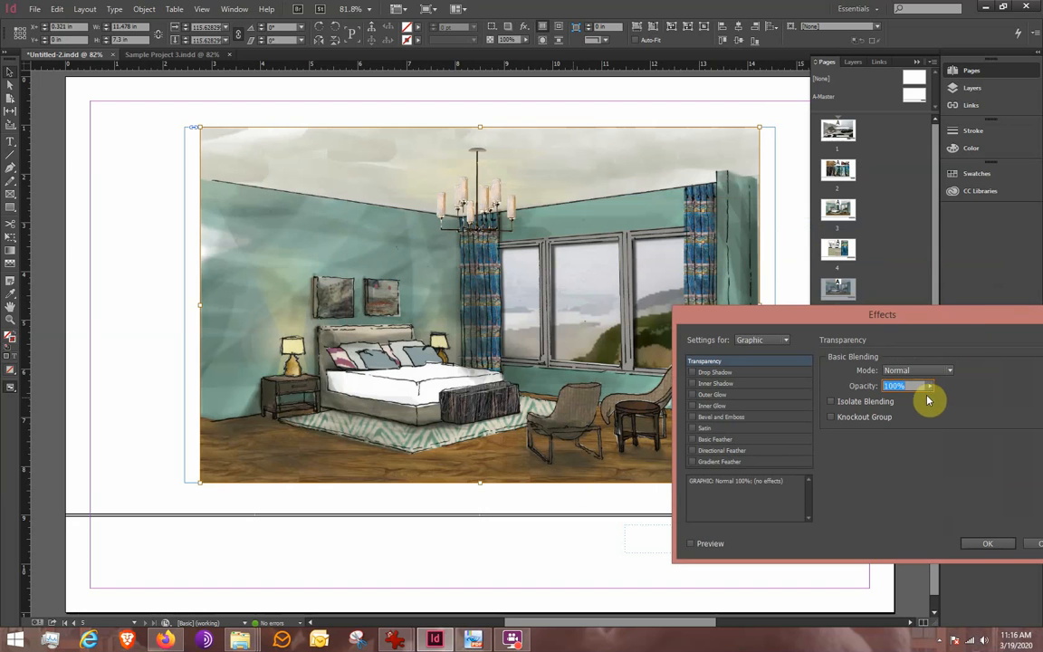
drag(929, 392, 910, 405)
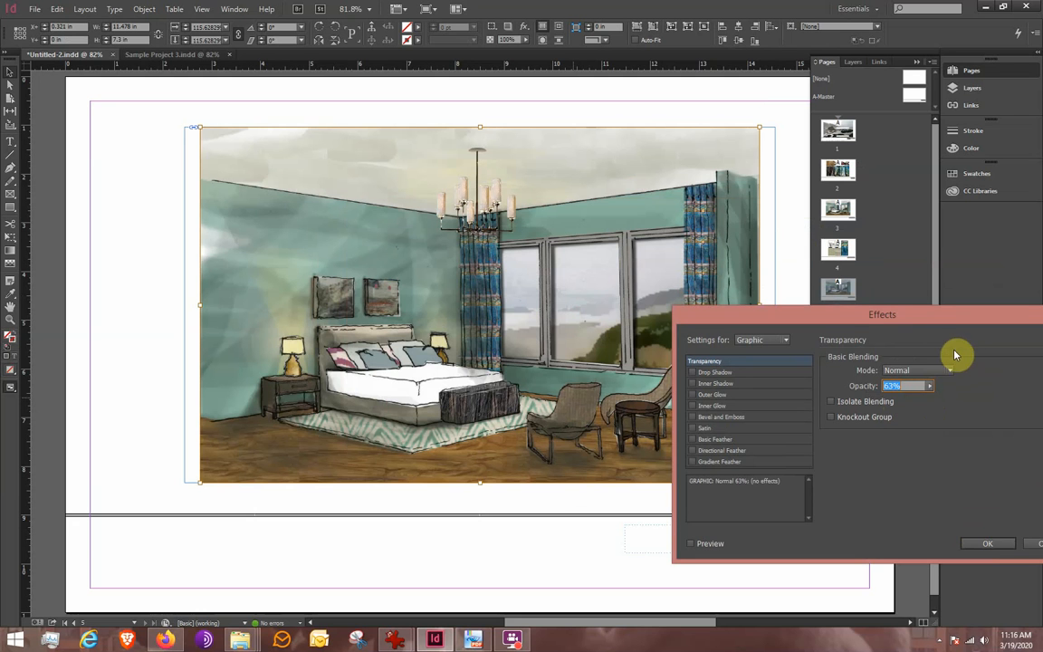
drag(947, 317, 792, 305)
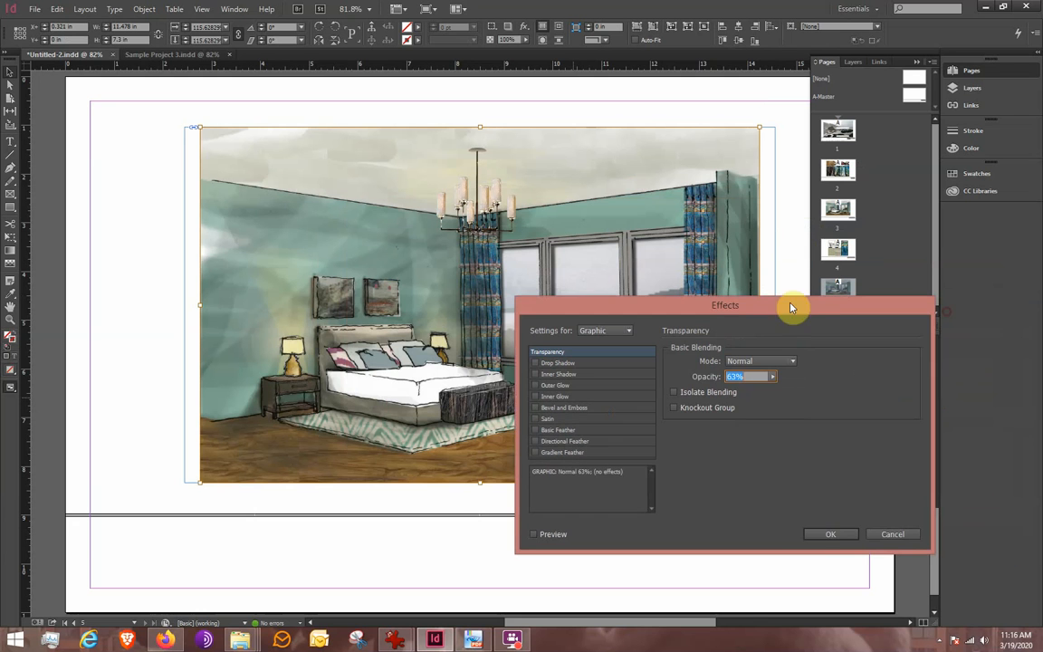
click(821, 537)
click(808, 413)
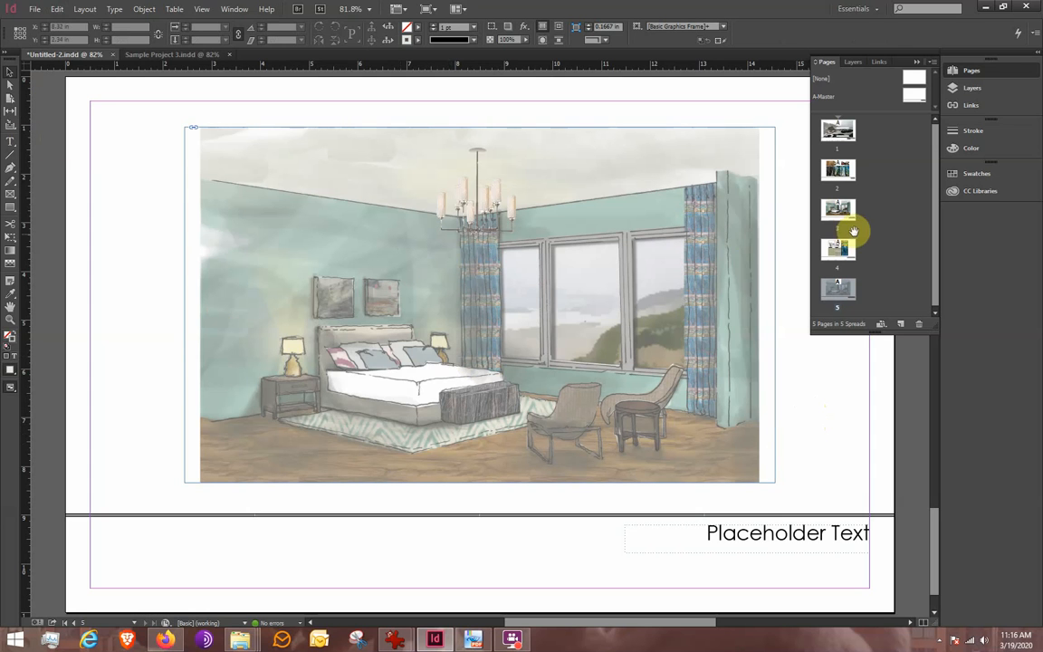
- Copy the large residence title text frame from the cover page and paste it in place on page 5
double_click(844, 136)
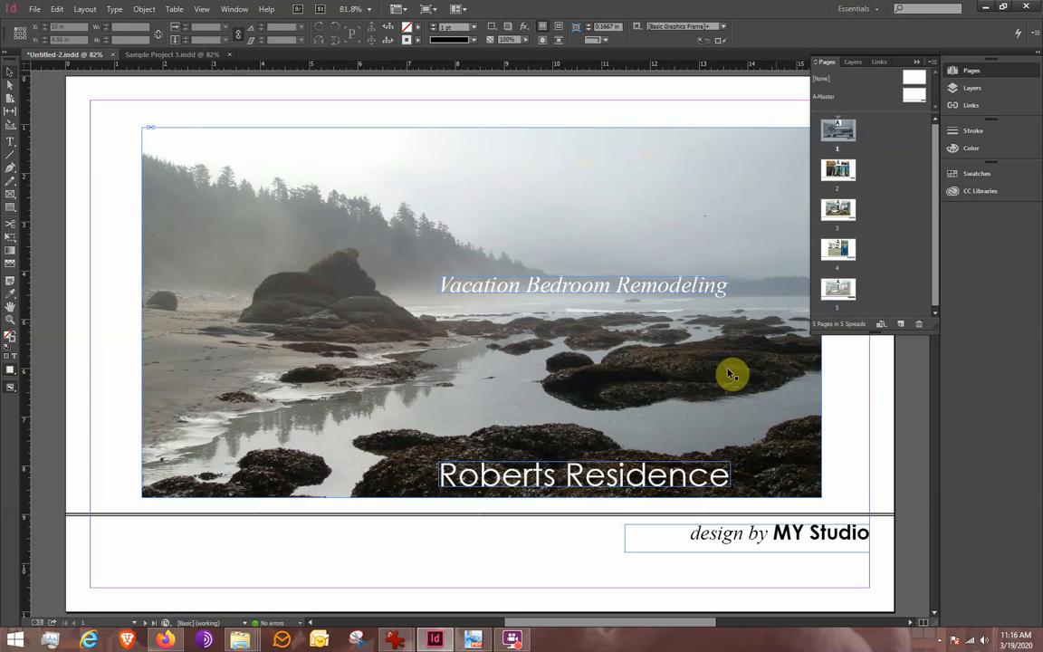
click(624, 486)
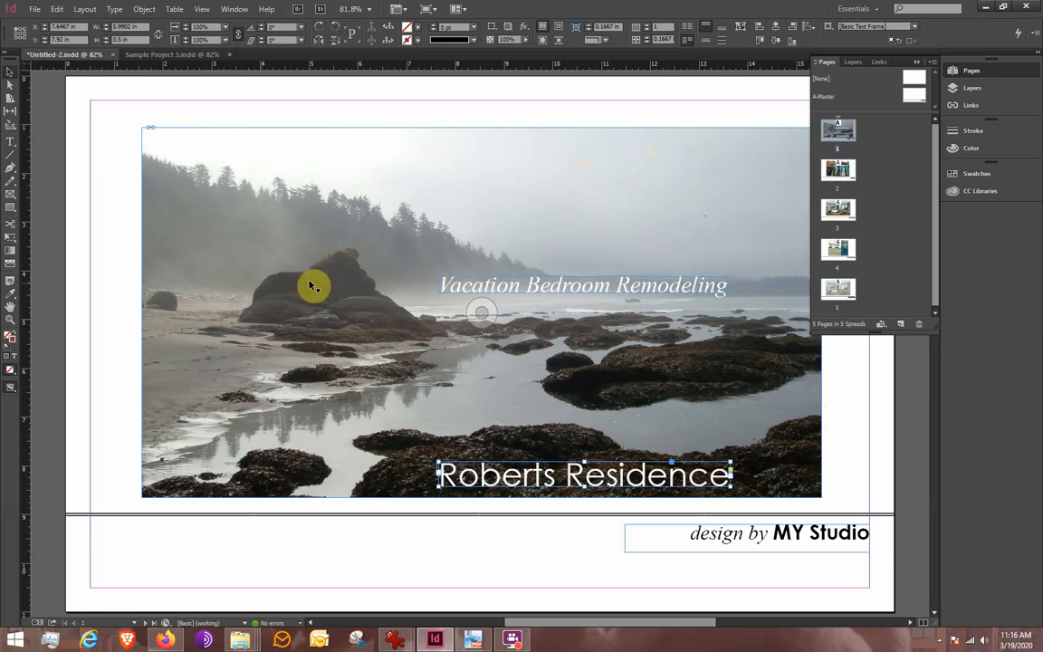
right_click(538, 483)
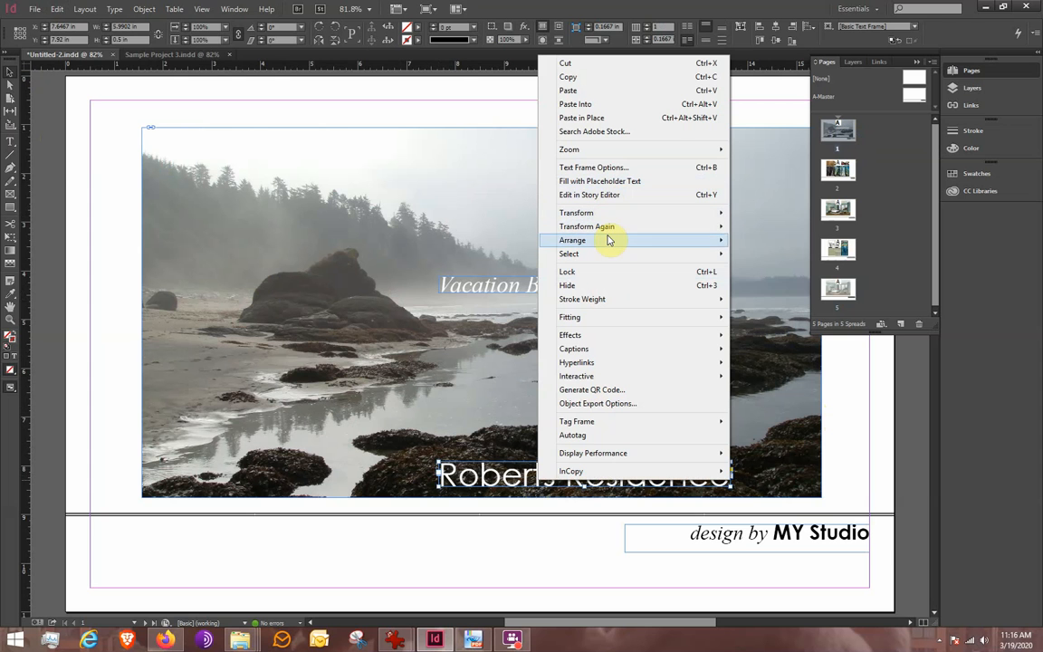
mouse_move(607, 240)
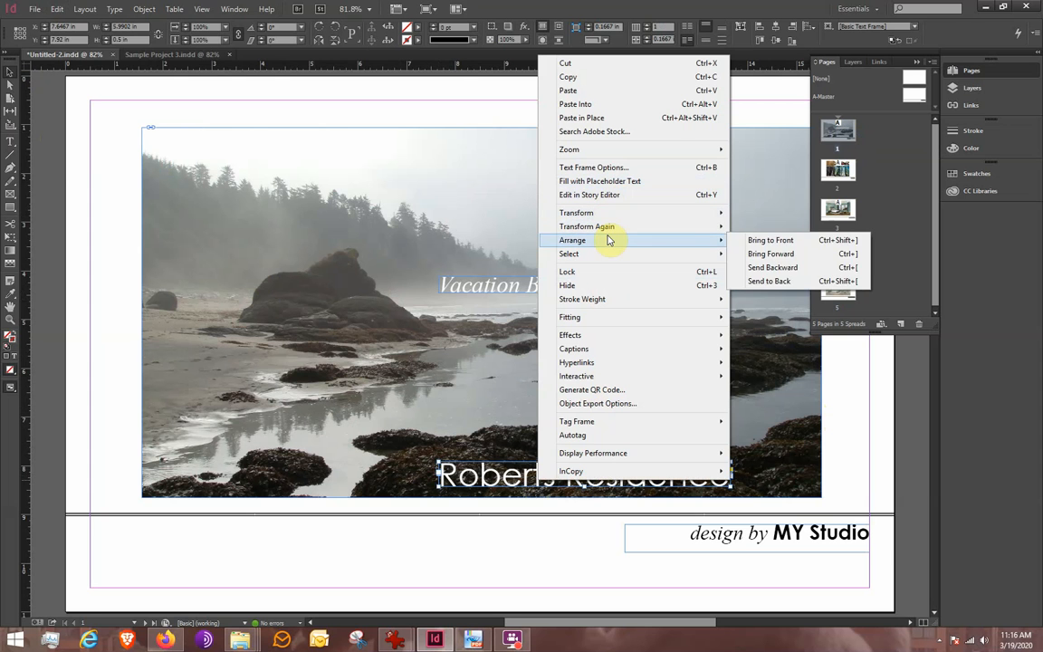
click(597, 77)
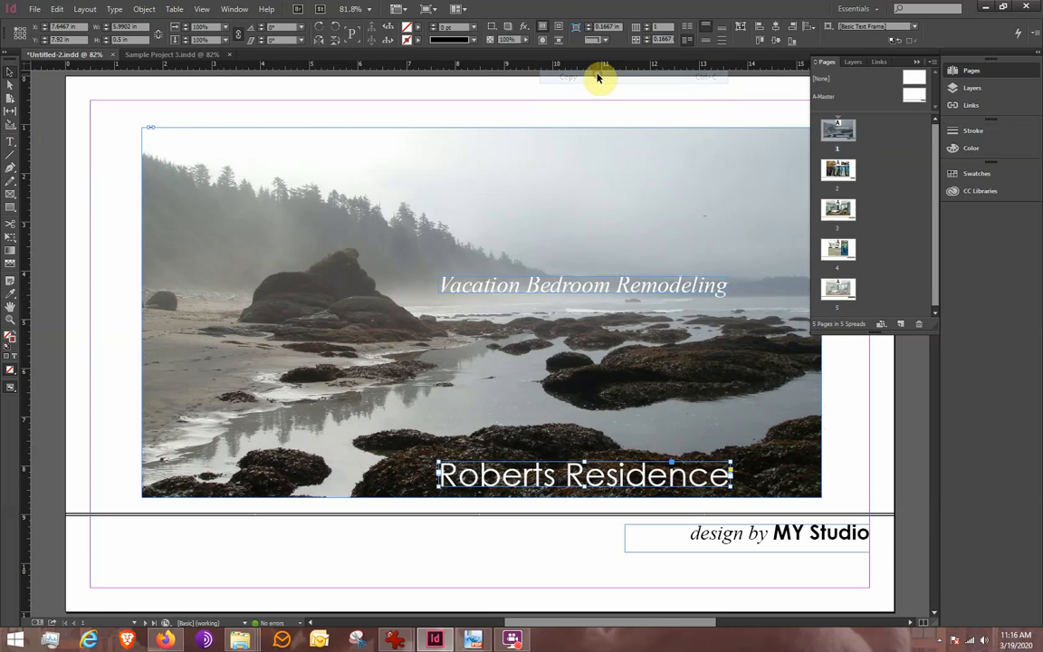
double_click(839, 291)
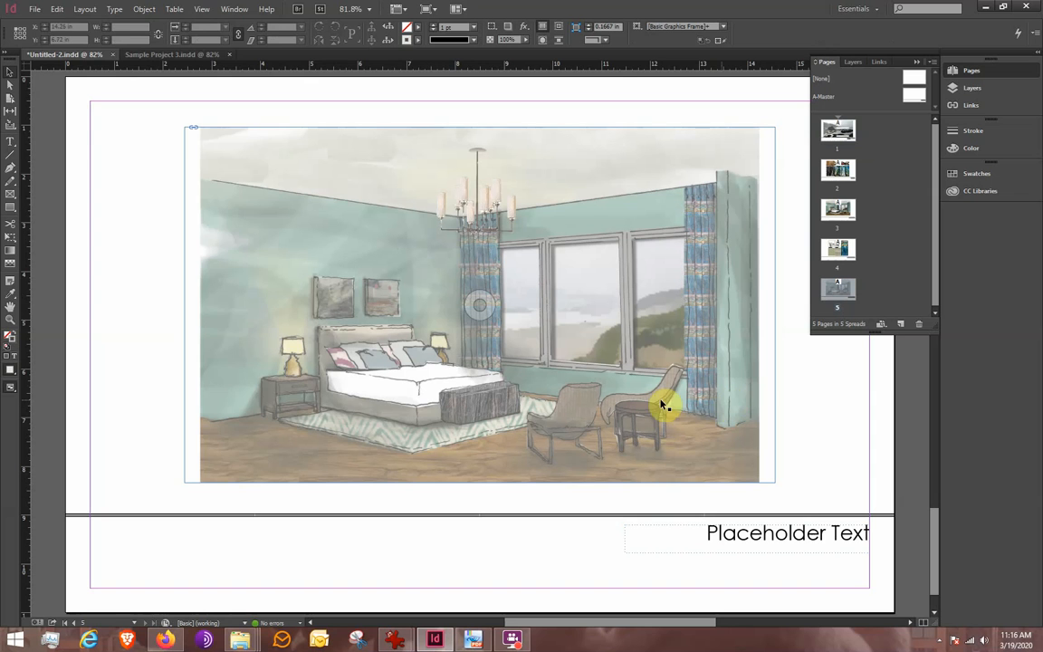
click(60, 9)
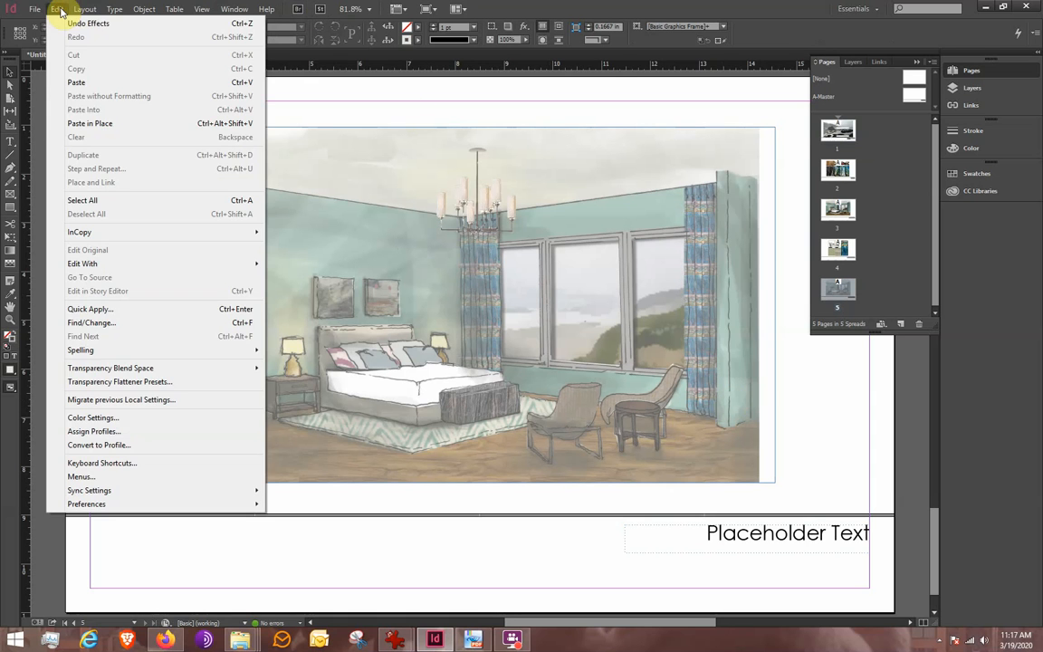
click(88, 124)
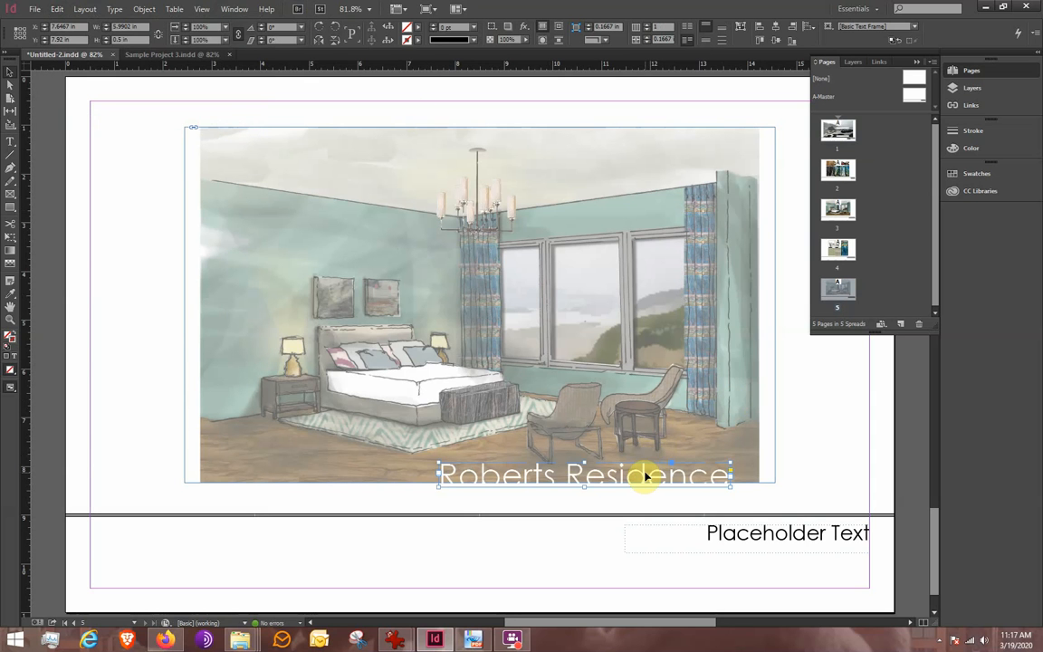
- Nudge the pasted title frame straight up over the bedroom image to about Y 7.27 in
key(Up)
key(Up)
key(Up)
key(Up)
key(Up)
key(Up)
key(Up)
key(Up)
key(Up)
key(Up)
key(Up)
key(Up)
key(Up)
key(Up)
key(Up)
key(Up)
key(Up)
key(Up)
key(Up)
key(Up)
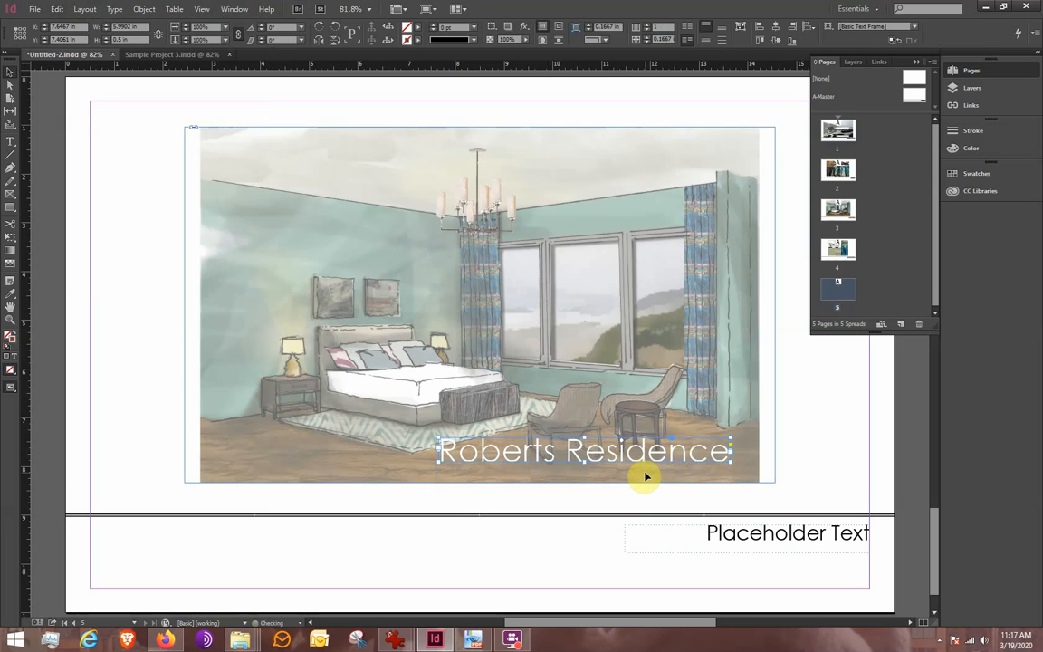
key(Up)
key(Up)
key(Up)
key(Up)
key(Up)
key(Up)
key(Up)
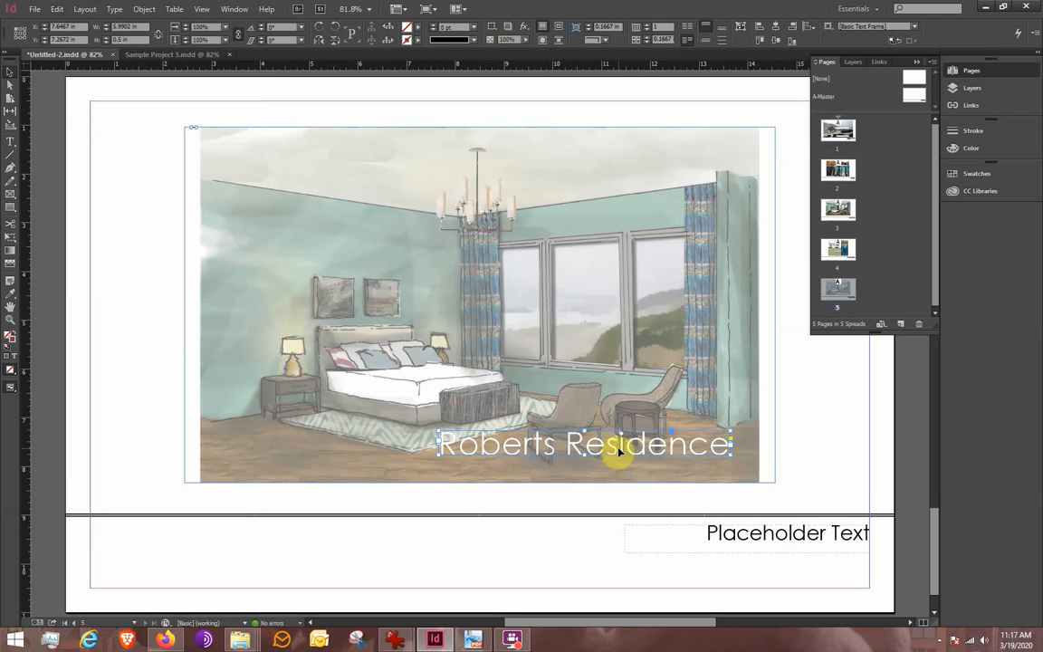
- Change the fill colour of the whole pasted title text on page 5 to Black
double_click(618, 450)
double_click(518, 443)
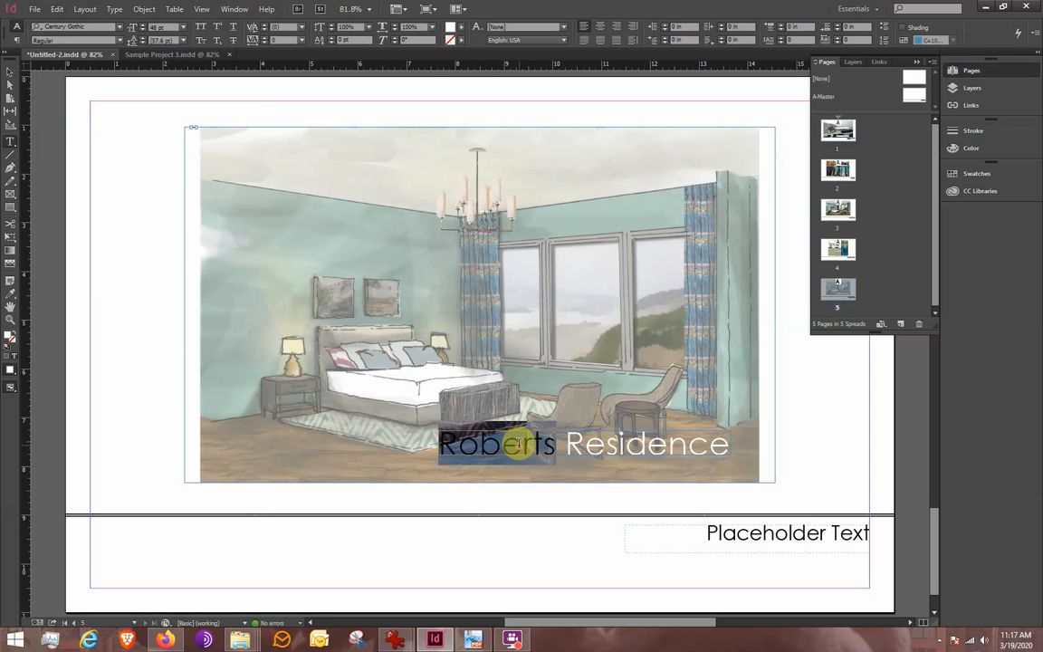
drag(518, 444, 656, 447)
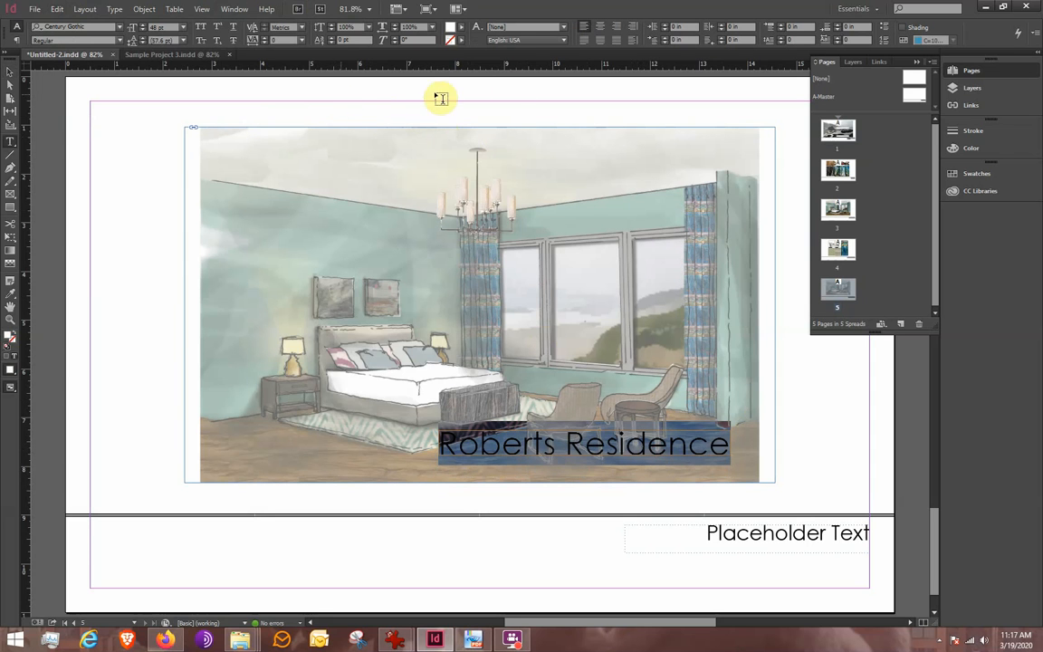
click(462, 31)
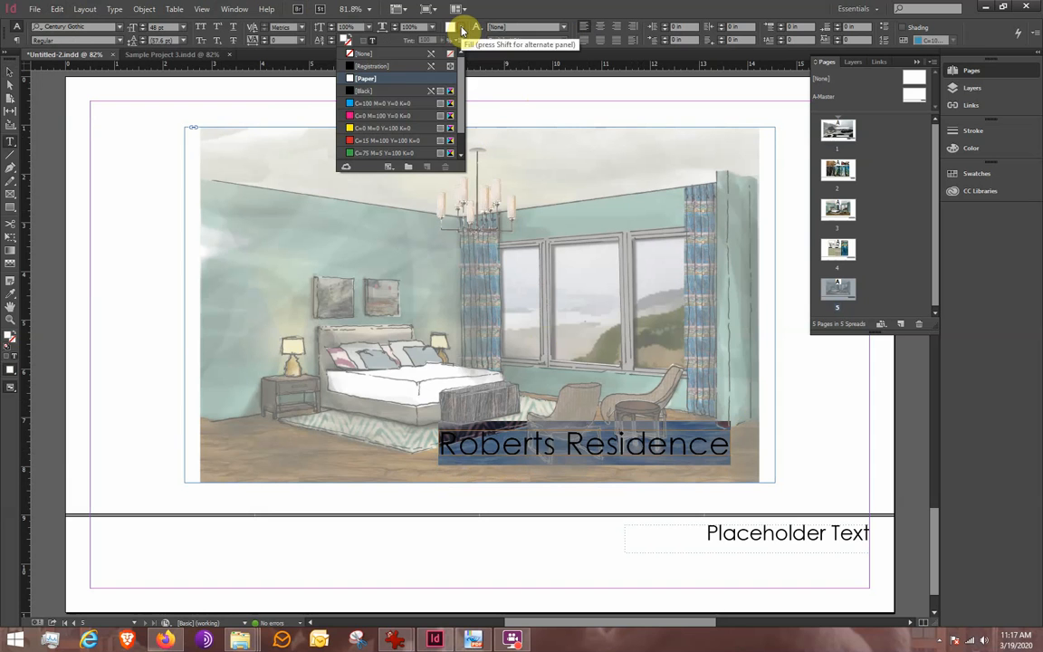
click(363, 93)
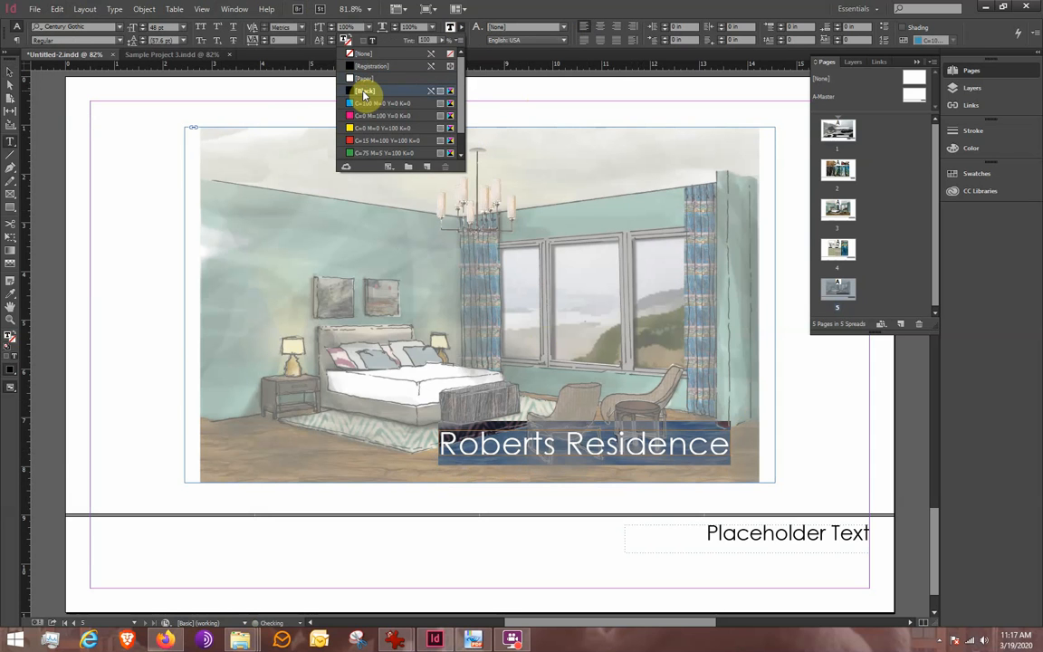
click(553, 444)
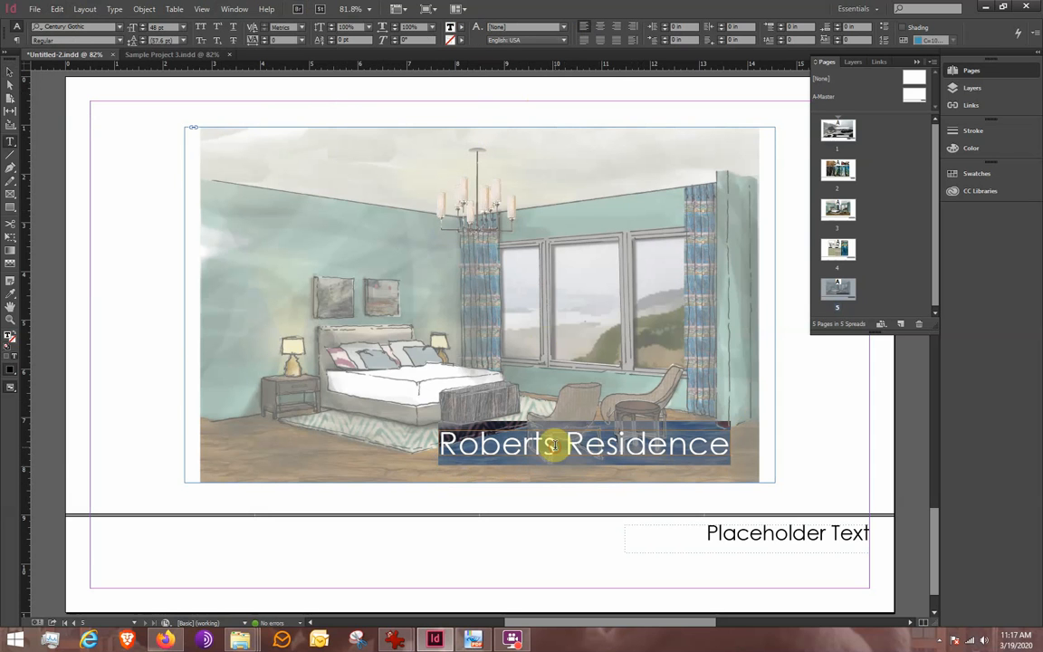
click(706, 441)
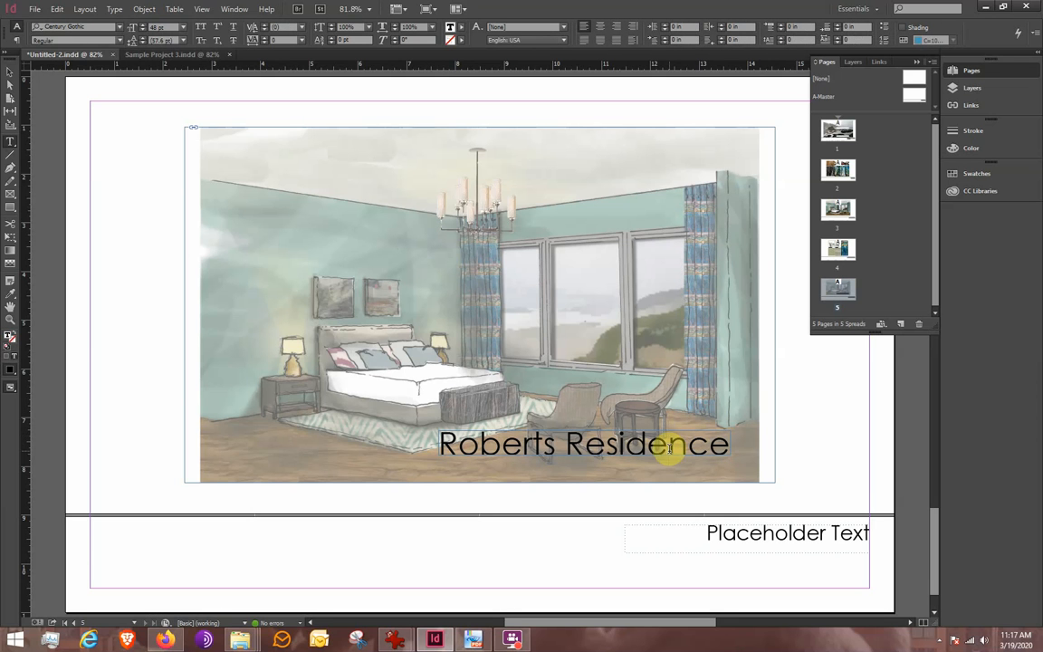
- Replace the pasted title text on page 5 with "Thank You"
double_click(534, 443)
drag(554, 449, 661, 453)
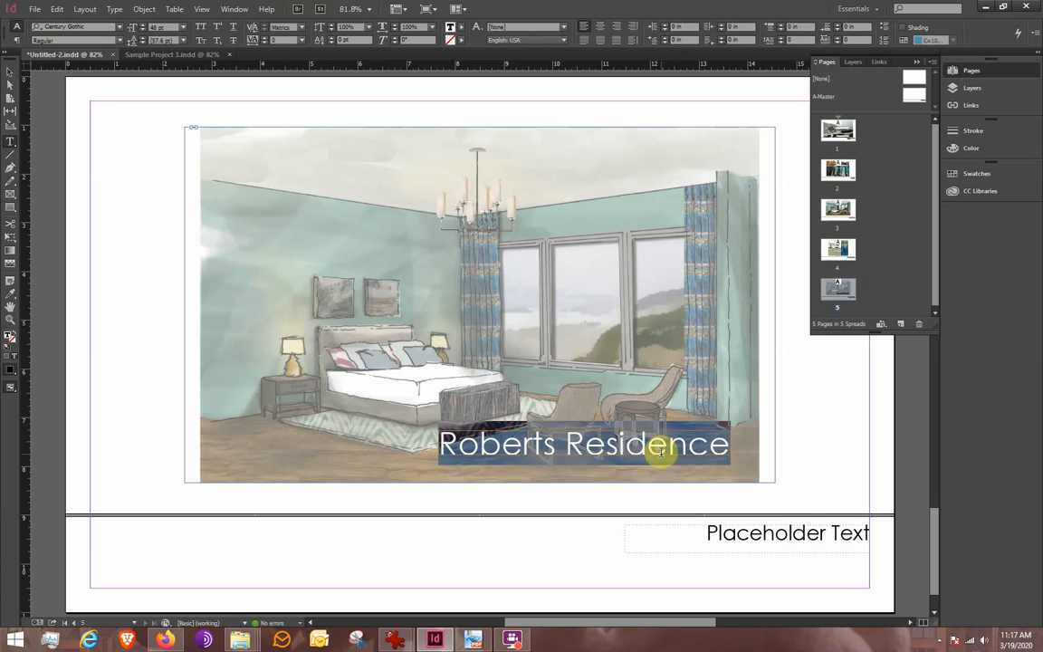
text(Thank you)
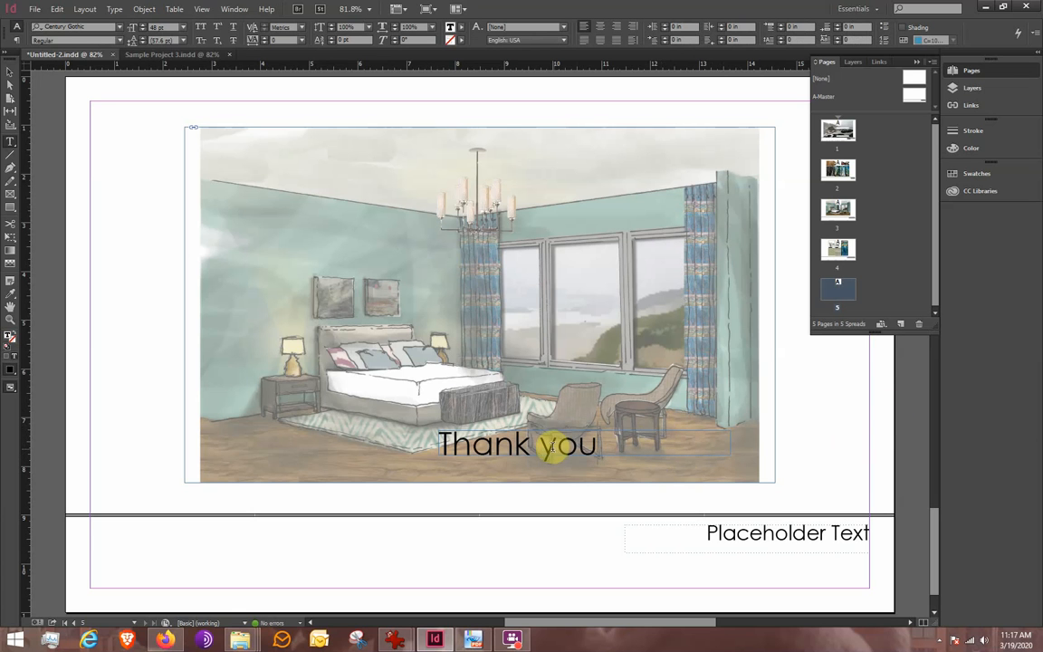
text(Y)
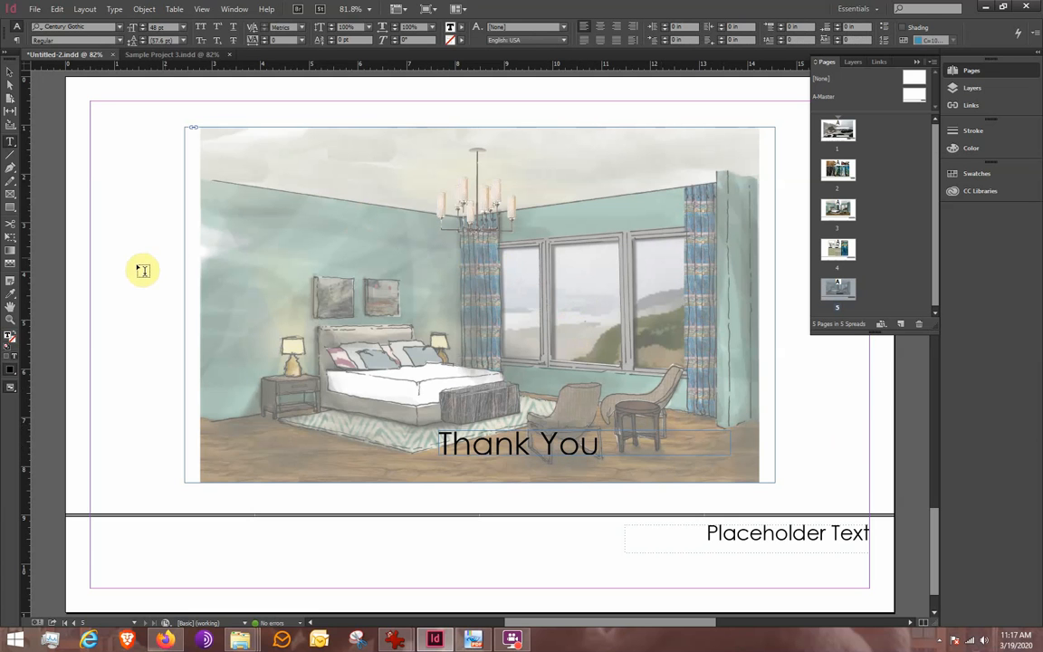
- Narrow the "Thank You" text frame to about 3.31 in and move it to about X 9.6 in, Y 7.22 in
click(11, 72)
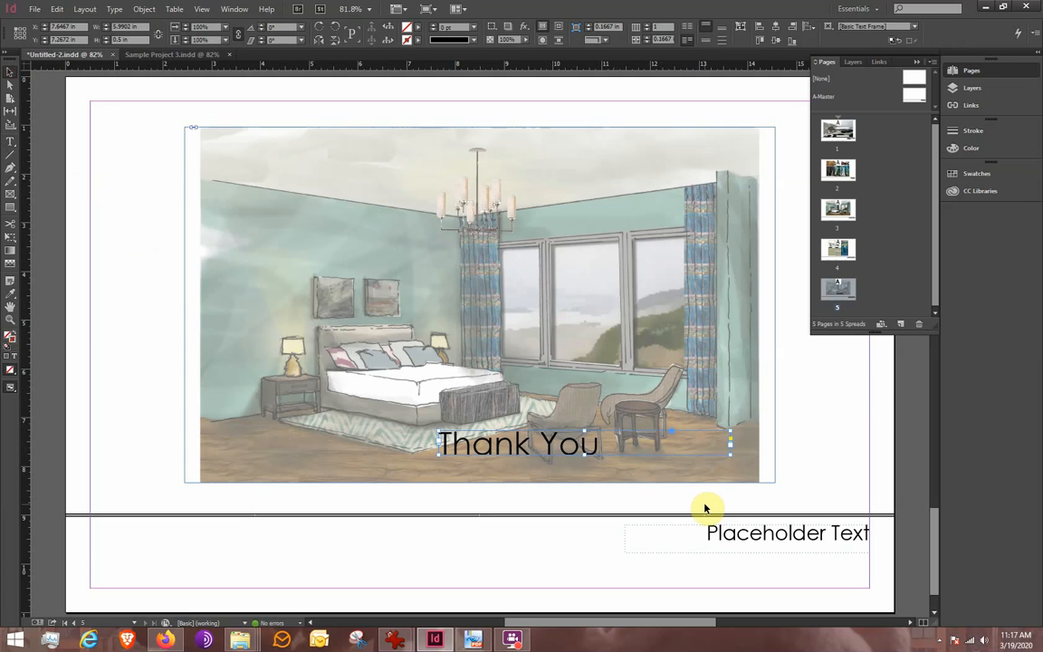
drag(730, 457, 668, 446)
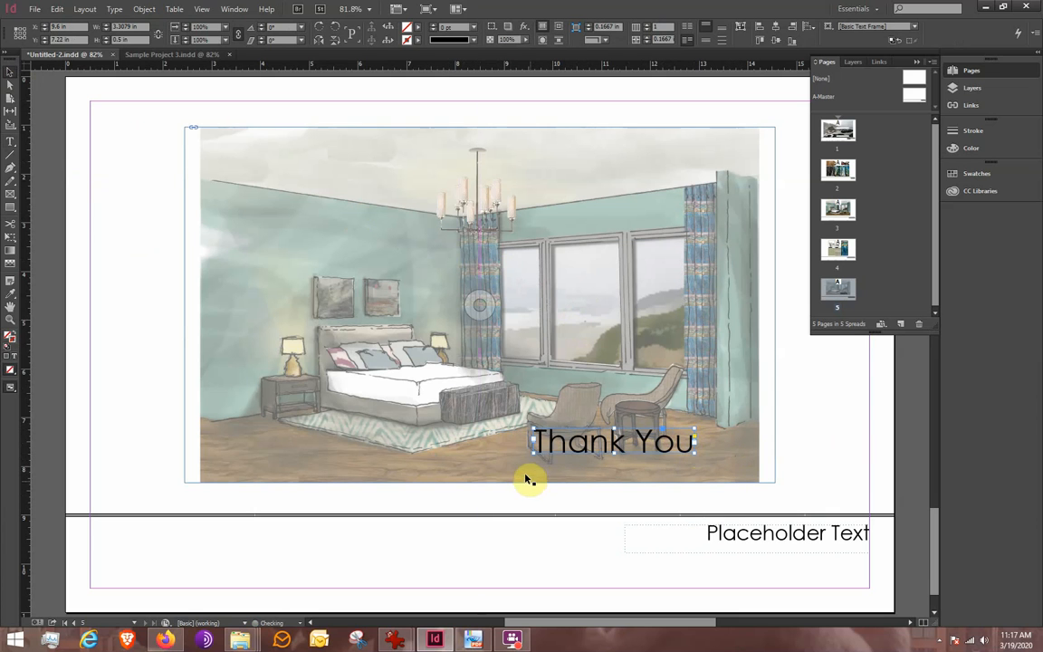
click(828, 436)
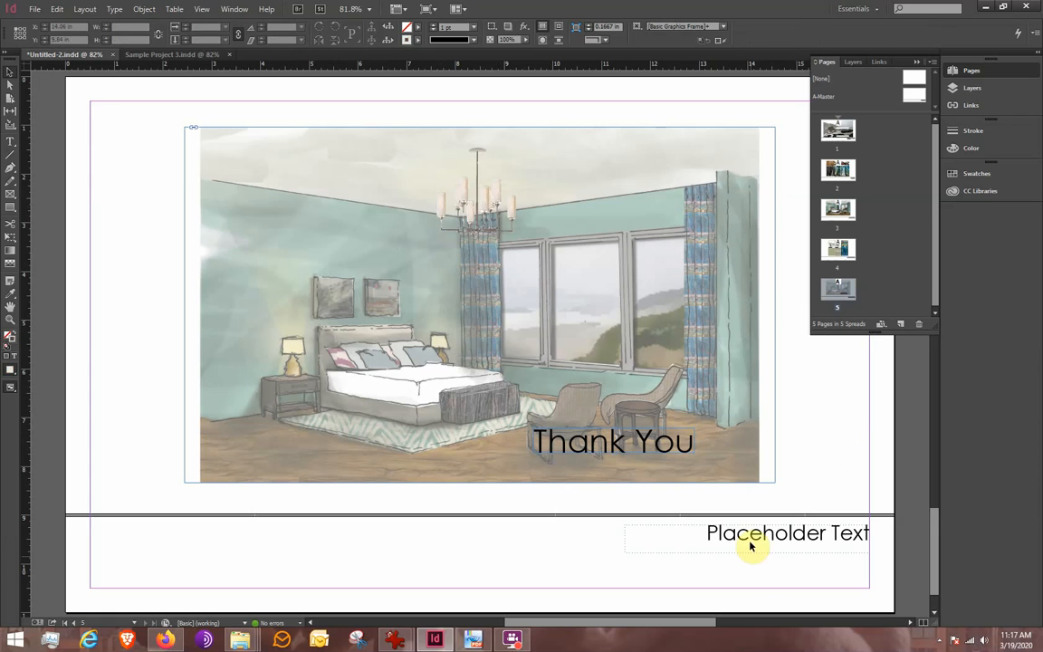